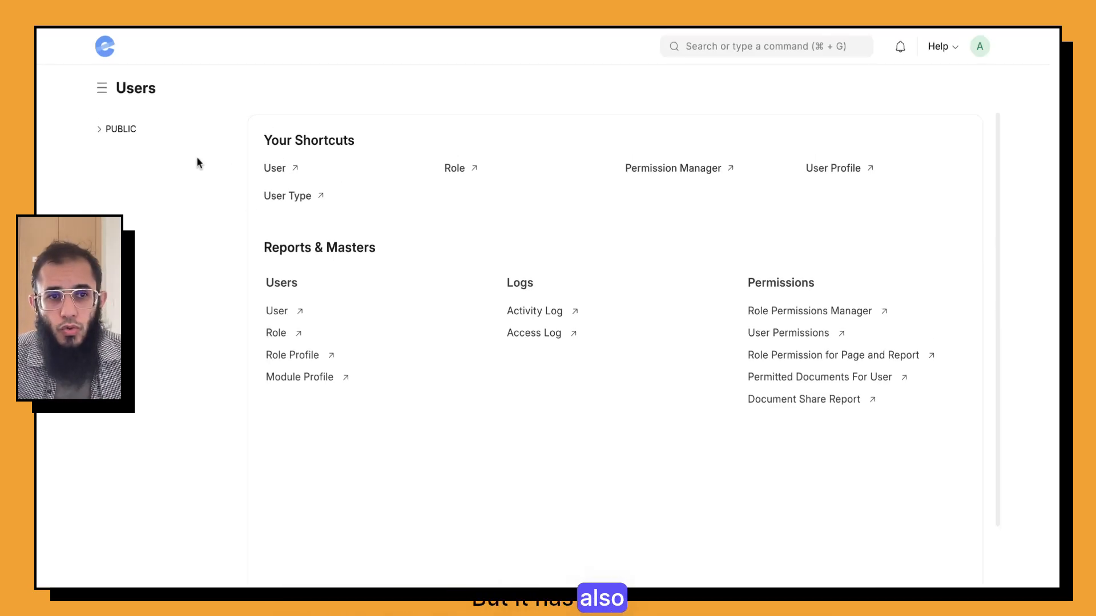
Step: Expand the public workspaces, view Integrations, then switch to Tools and collapse the public list
{"action": "left_click", "coordinate": [99, 132]}
{"action": "left_click", "coordinate": [144, 221]}
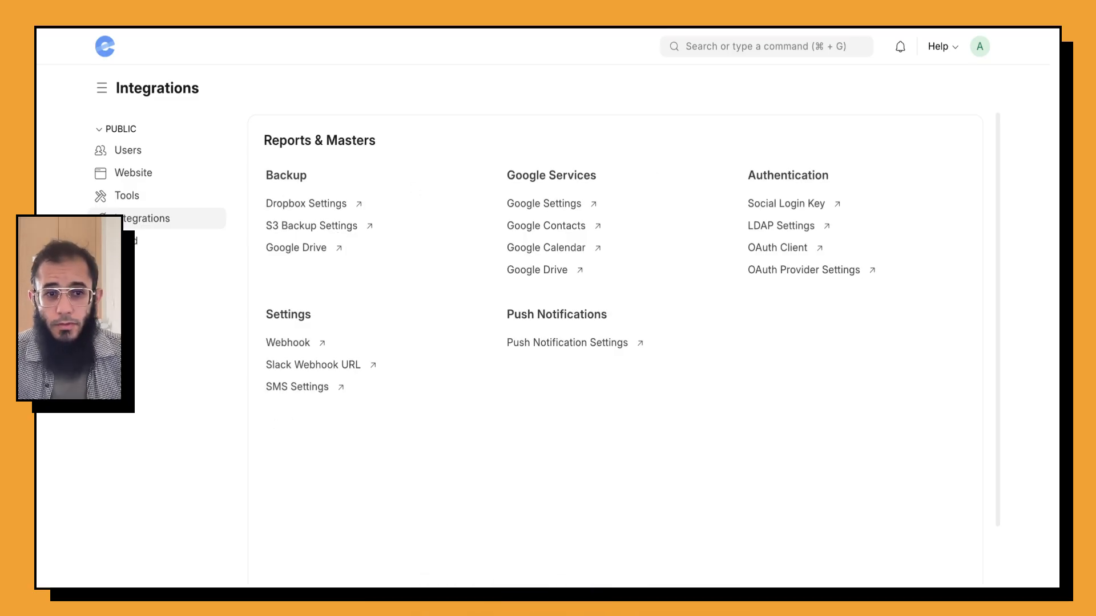
{"action": "left_click", "coordinate": [138, 197]}
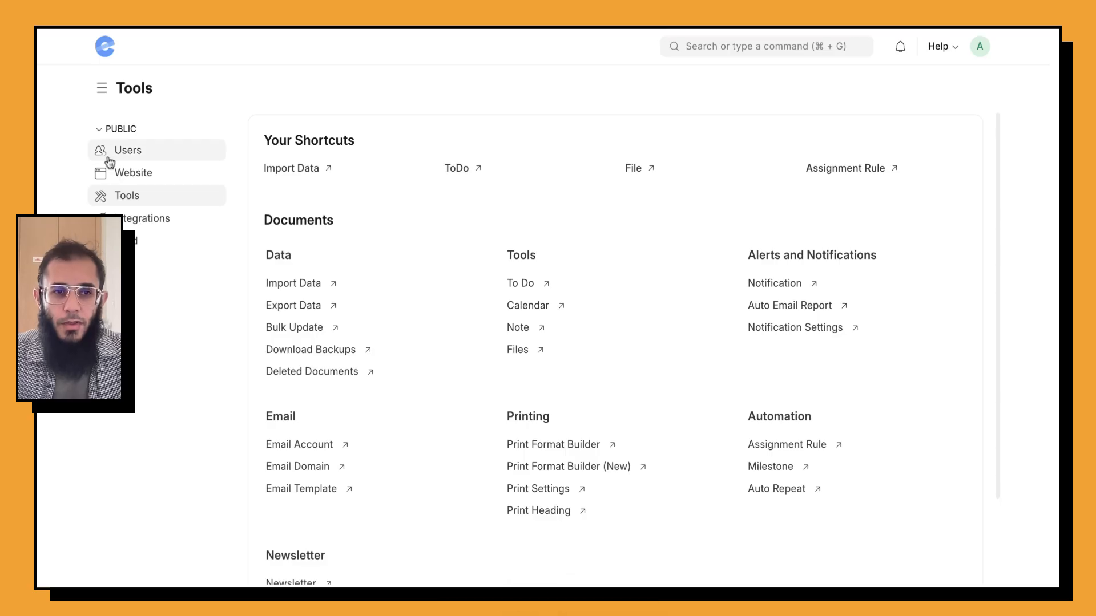
{"action": "left_click", "coordinate": [111, 130]}
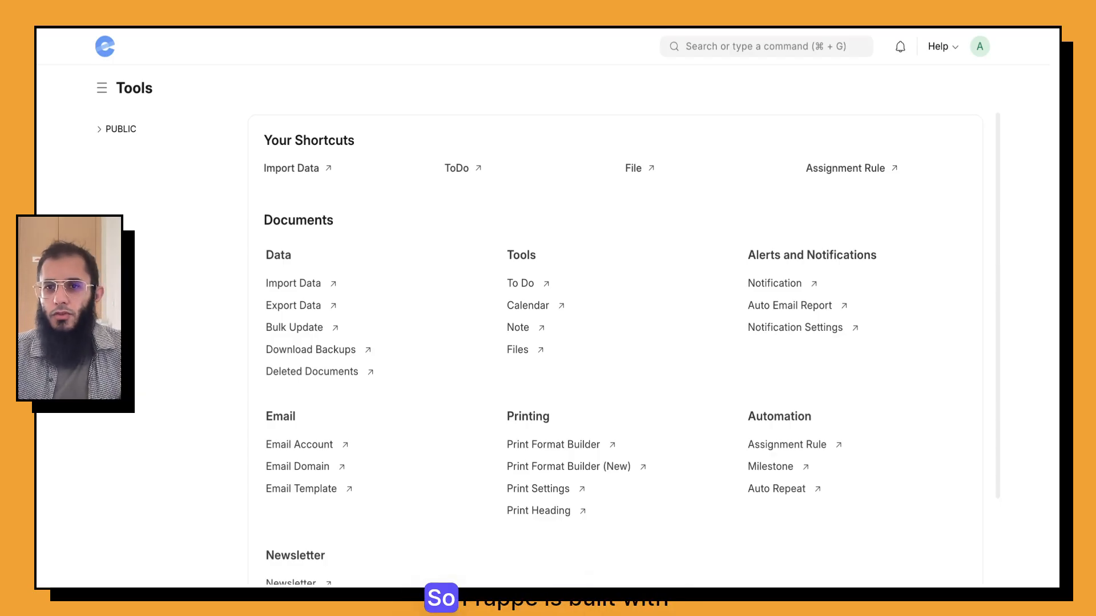
Step: Search 'doctype' in the awesome bar and open the DocType List
{"action": "key", "text": "super+g"}
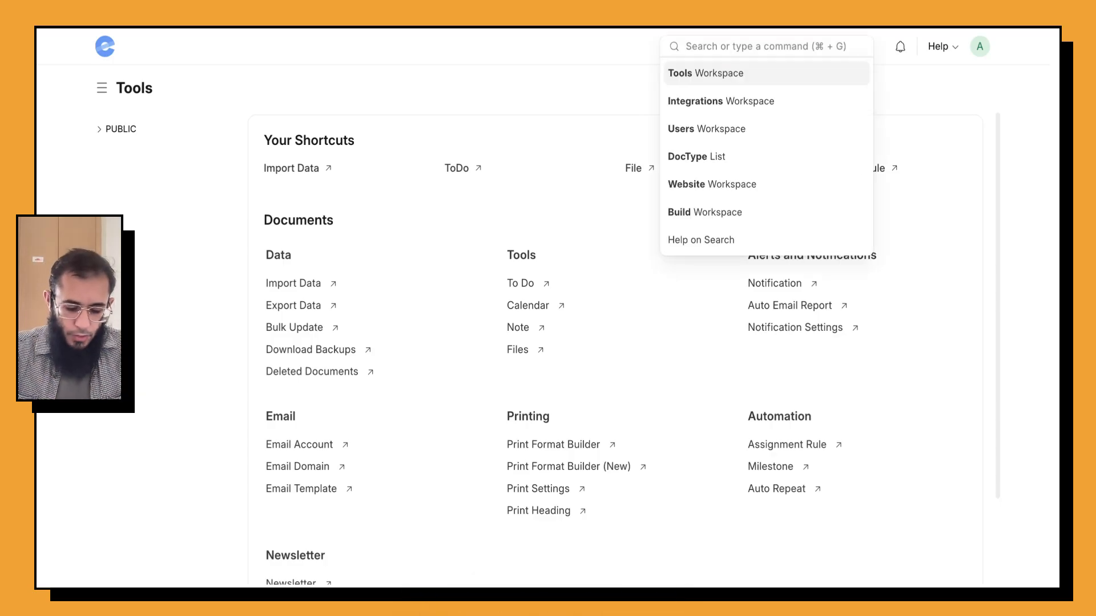
{"action": "type", "text": "doctype"}
{"action": "left_click", "coordinate": [745, 79]}
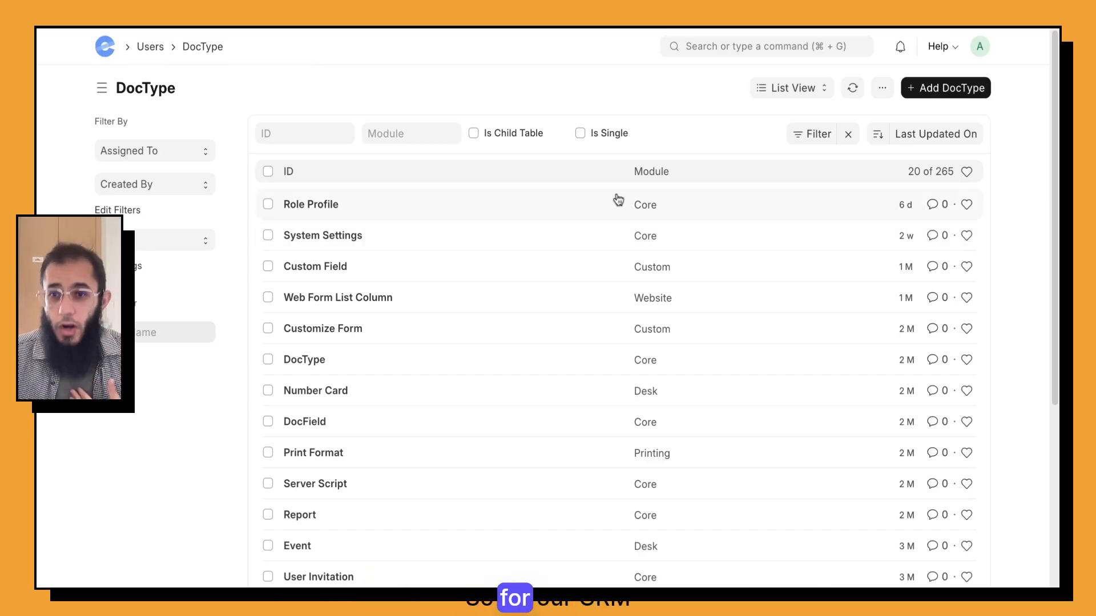
Step: From a new DocType form, create and save a new Module Def named B2B CRM
{"action": "left_click", "coordinate": [903, 85]}
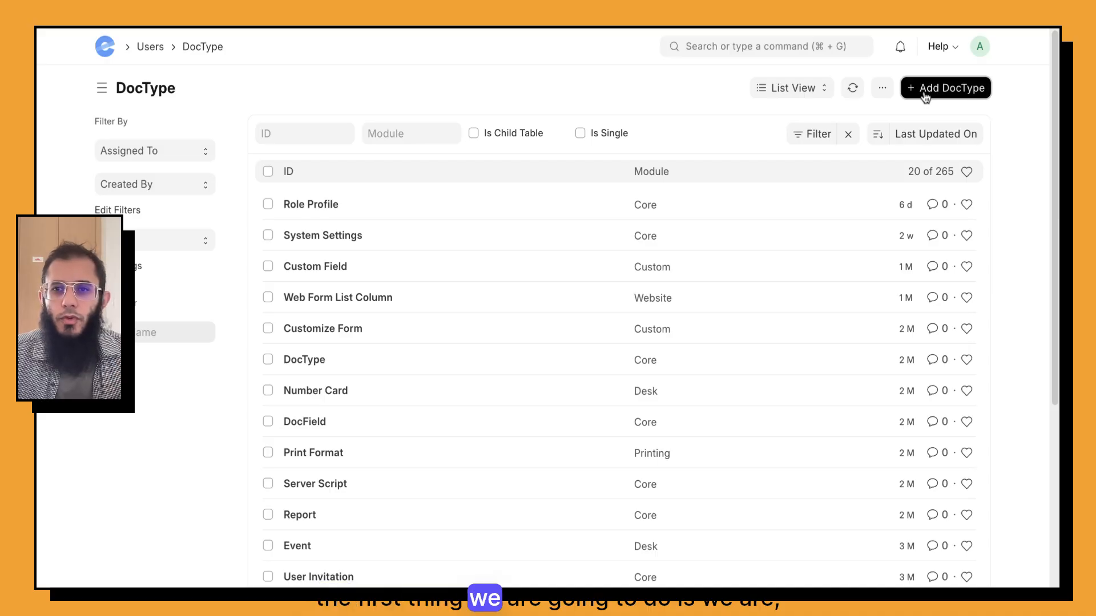
{"action": "left_click", "coordinate": [620, 143]}
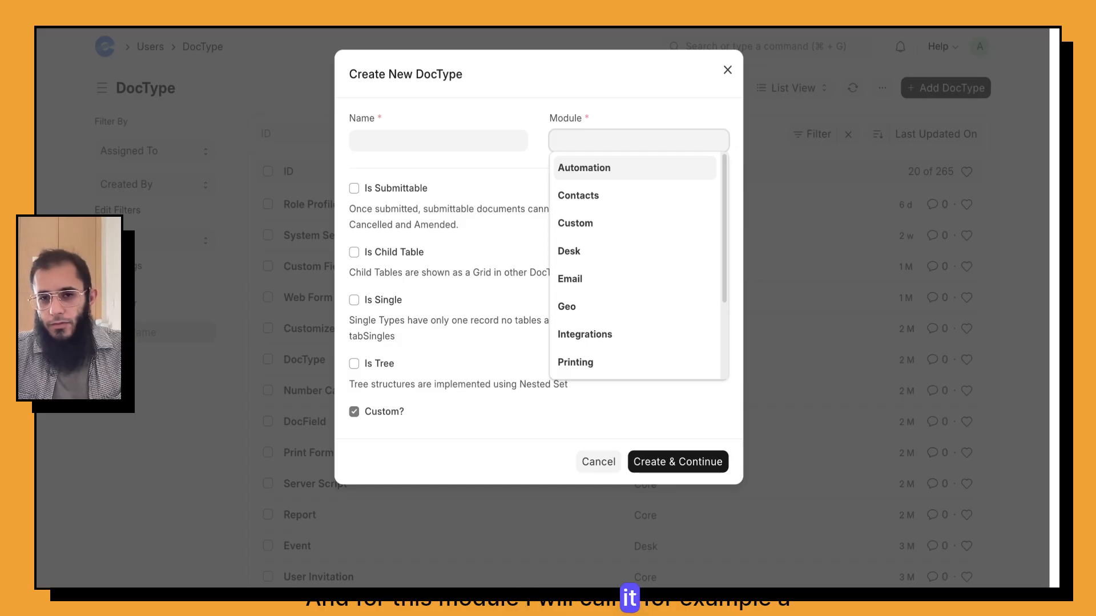
{"action": "type", "text": "B2B CRM"}
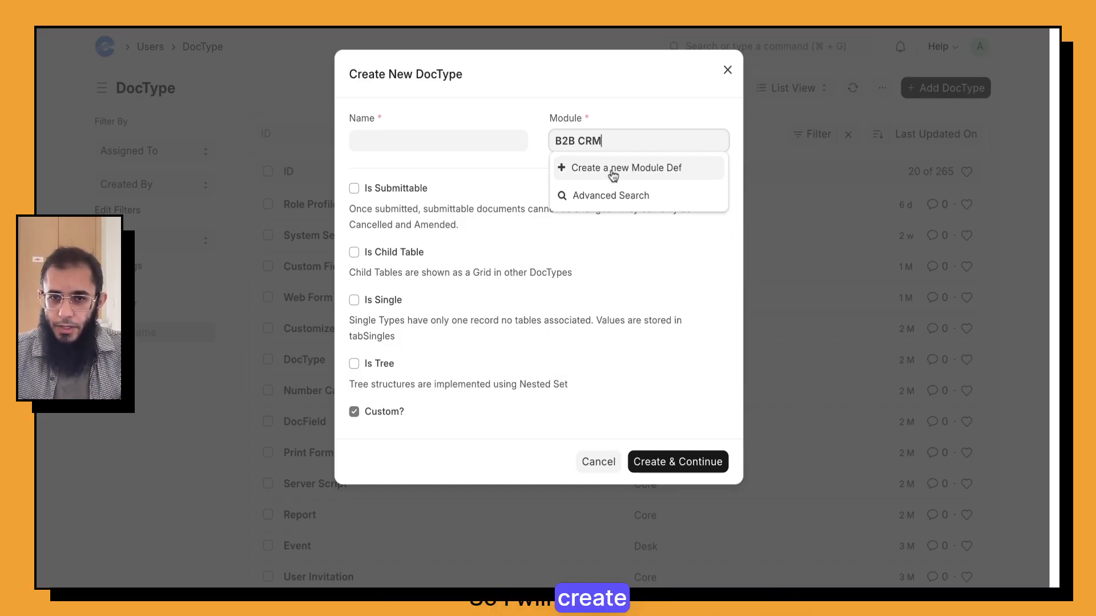
{"action": "left_click", "coordinate": [612, 170]}
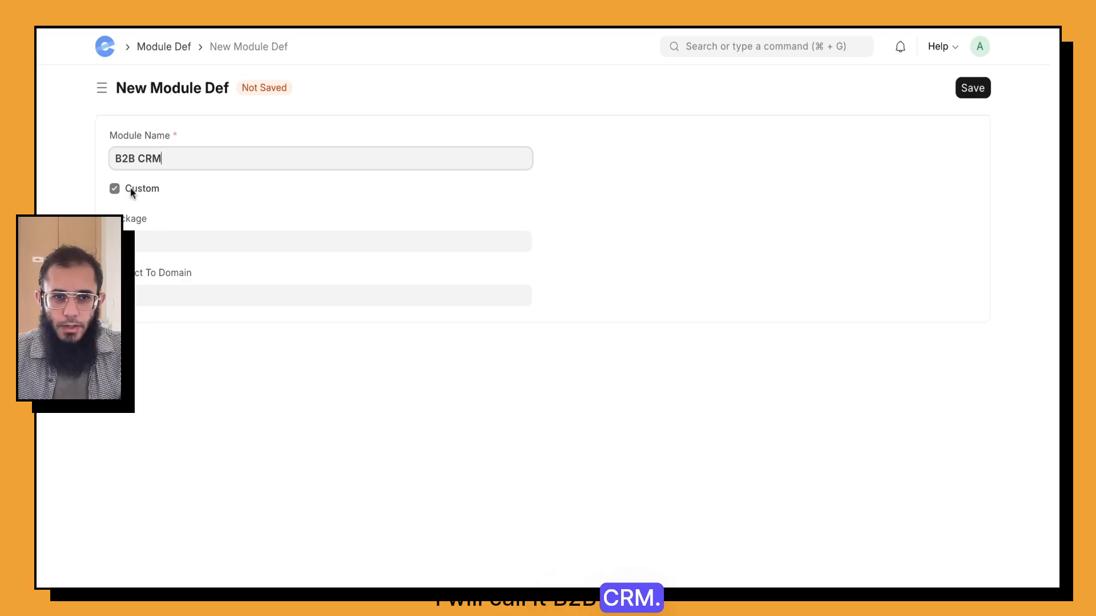
{"action": "left_click", "coordinate": [971, 90]}
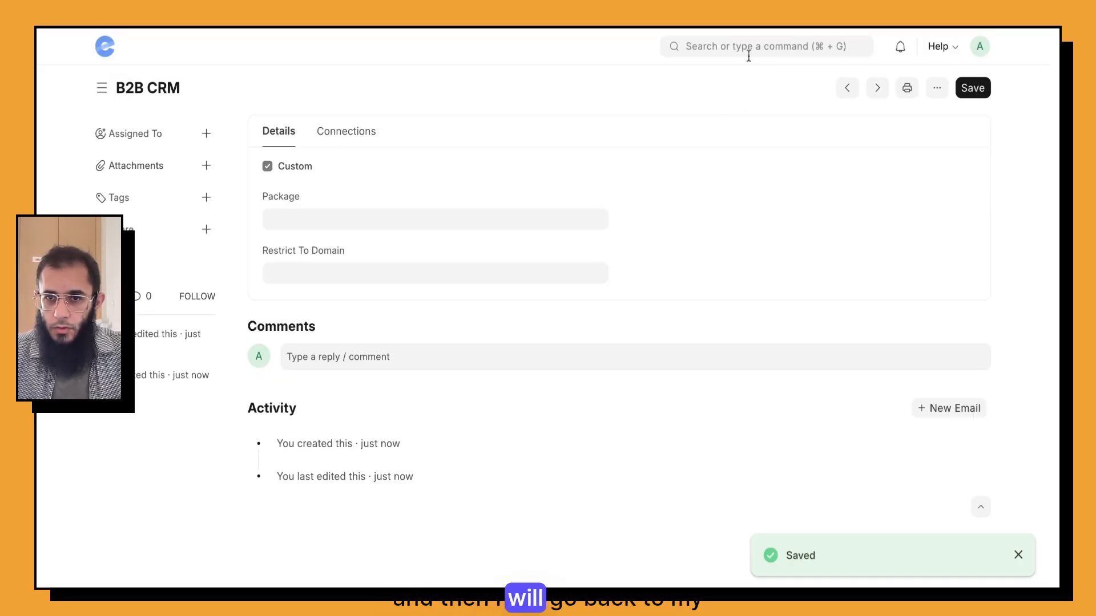
Step: Search 'docty' and reopen the DocType List
{"action": "left_click", "coordinate": [750, 47]}
{"action": "type", "text": "docty"}
{"action": "left_click", "coordinate": [739, 73]}
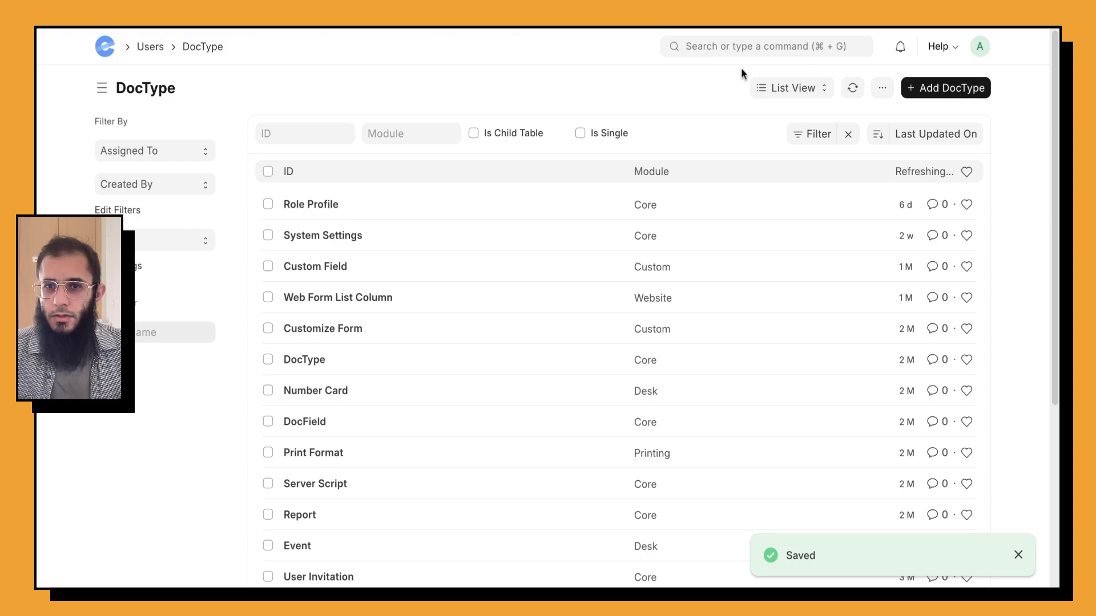
Step: Create a DocType named Lead in the B2B CRM module and continue to its blank form builder
{"action": "left_click", "coordinate": [923, 88]}
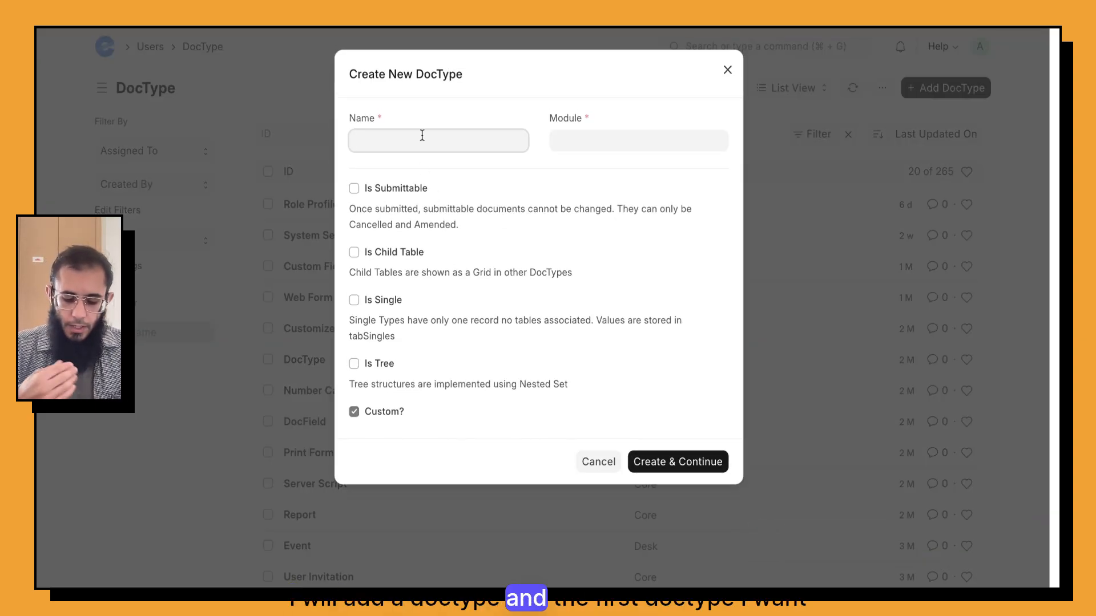
{"action": "type", "text": "Lead"}
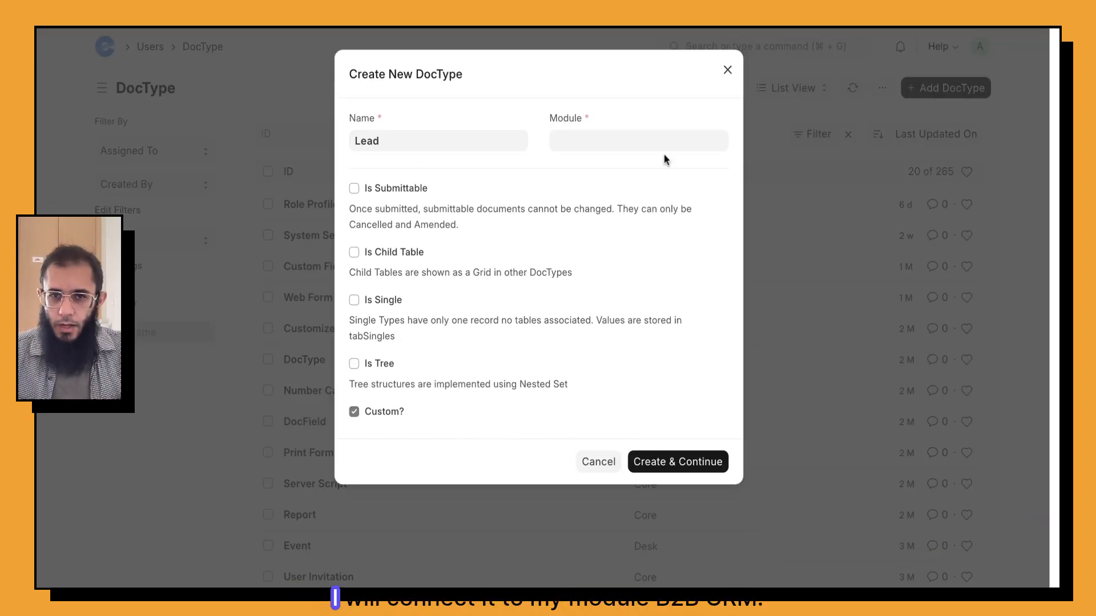
{"action": "left_click", "coordinate": [651, 141]}
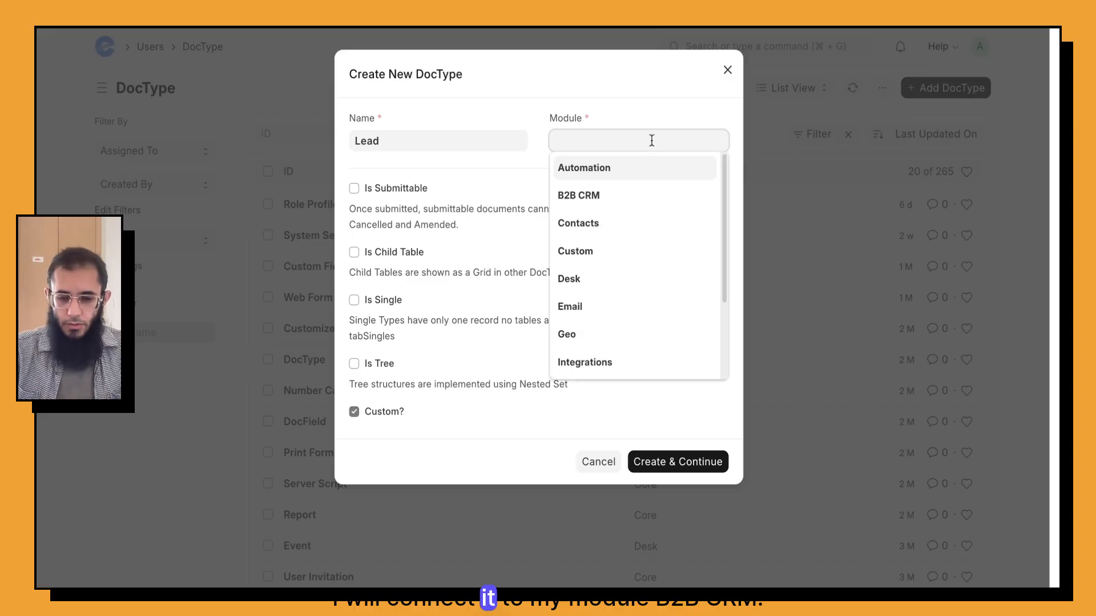
{"action": "left_click", "coordinate": [607, 197]}
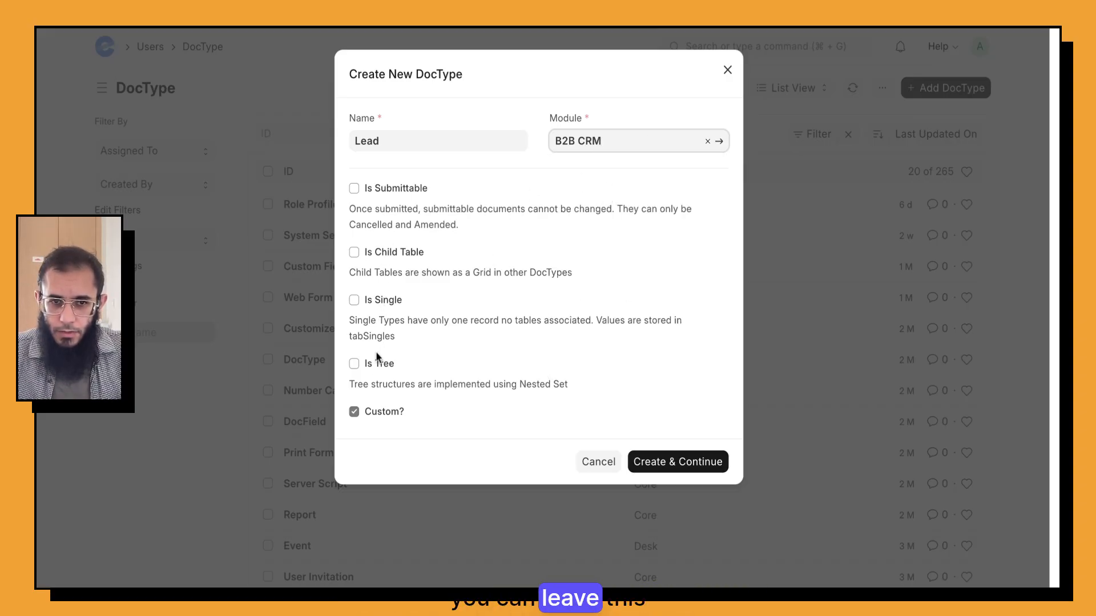
{"action": "left_click", "coordinate": [673, 463]}
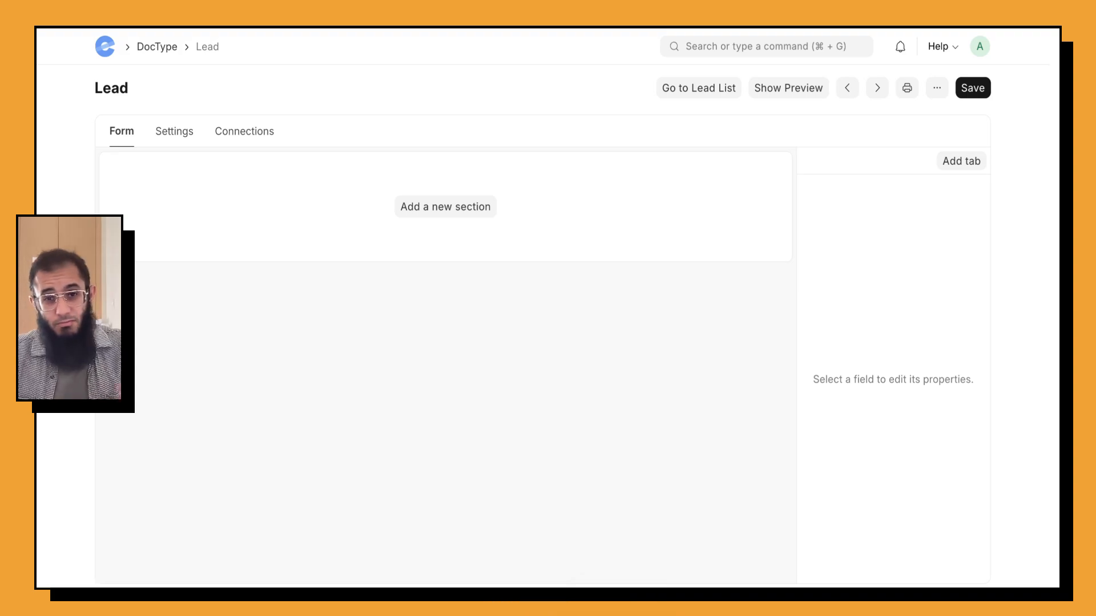
Step: Add a first section with a Data field First Name (first_name)
{"action": "left_click", "coordinate": [424, 209]}
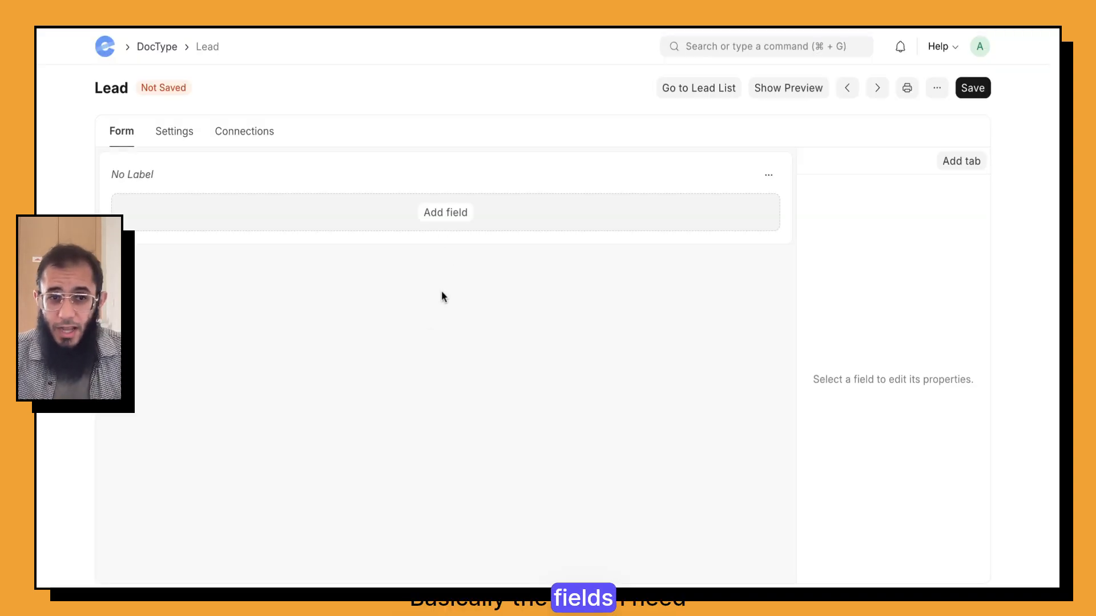
{"action": "left_click", "coordinate": [449, 214]}
{"action": "type", "text": "data"}
{"action": "key", "text": "Return"}
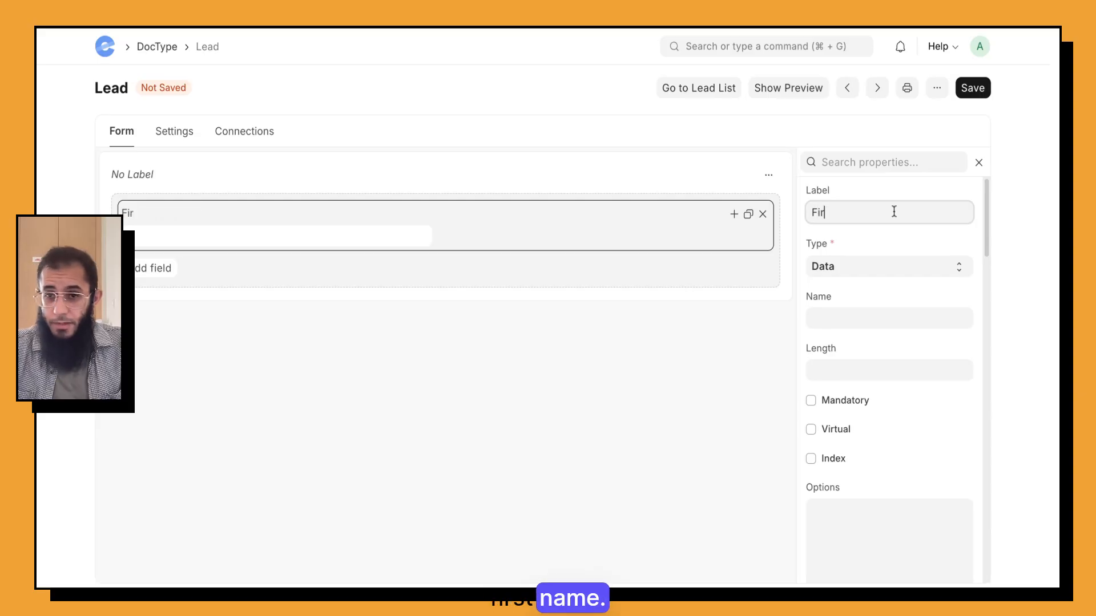
{"action": "type", "text": "Firt"}
{"action": "key", "text": "BackSpace"}
{"action": "type", "text": "st"}
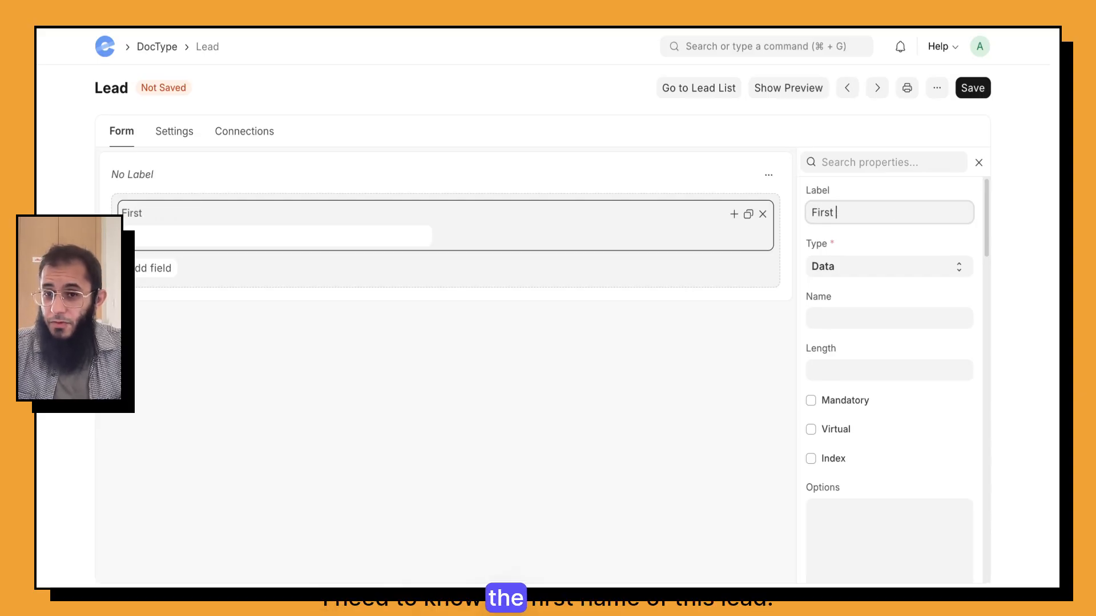
{"action": "type", "text": " Name"}
{"action": "key", "text": "Tab"}
{"action": "key", "text": "Tab"}
{"action": "type", "text": "first_"}
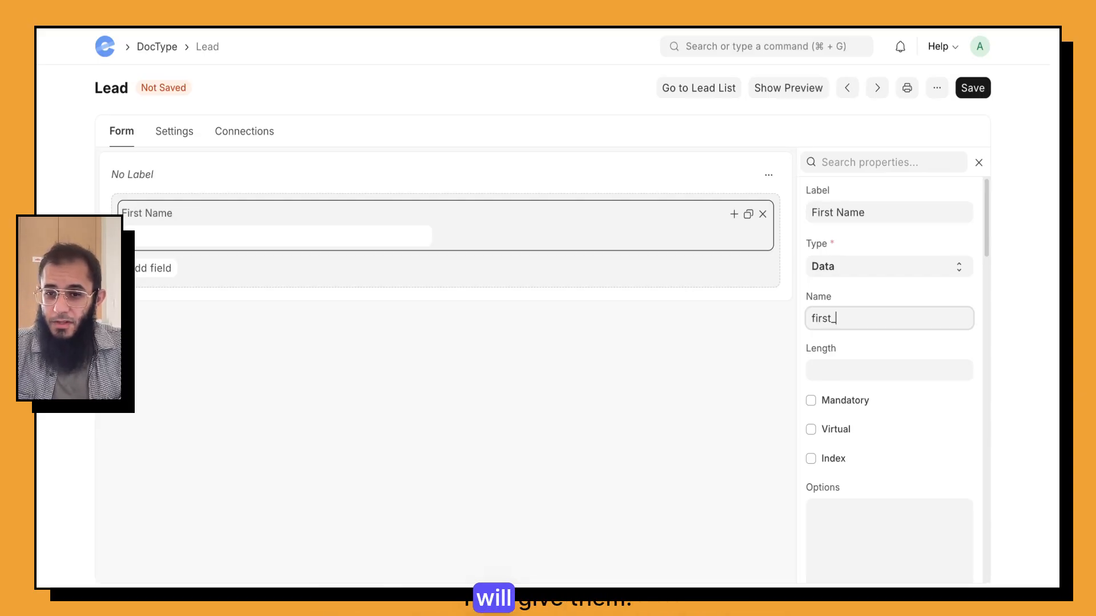
{"action": "type", "text": "name"}
Step: Add Last Name and Email Data fields and a Phone field below First Name
{"action": "left_click", "coordinate": [171, 267]}
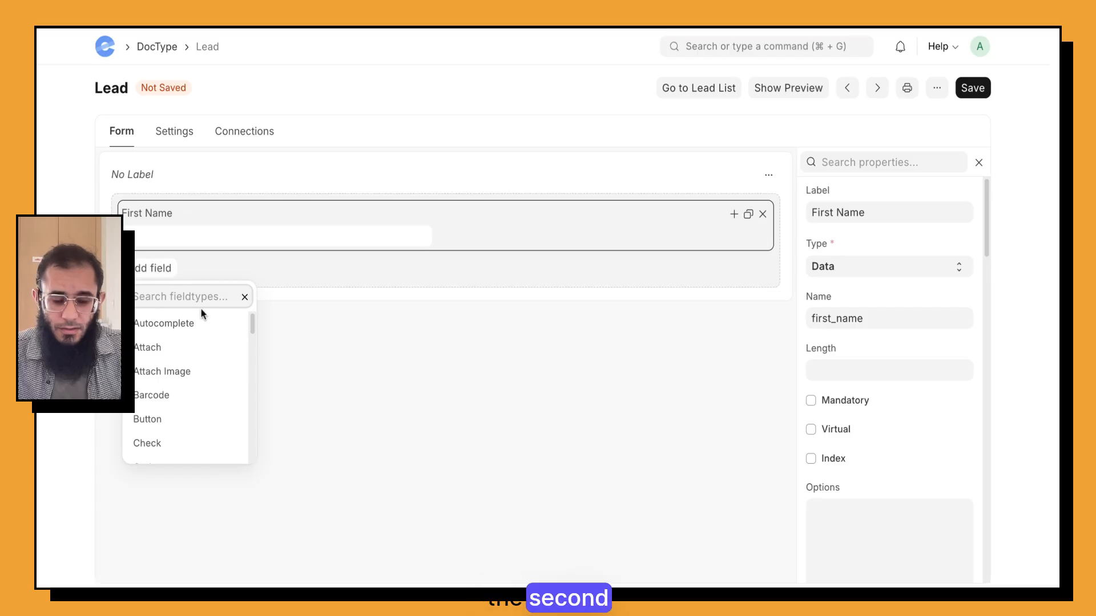
{"action": "type", "text": "data"}
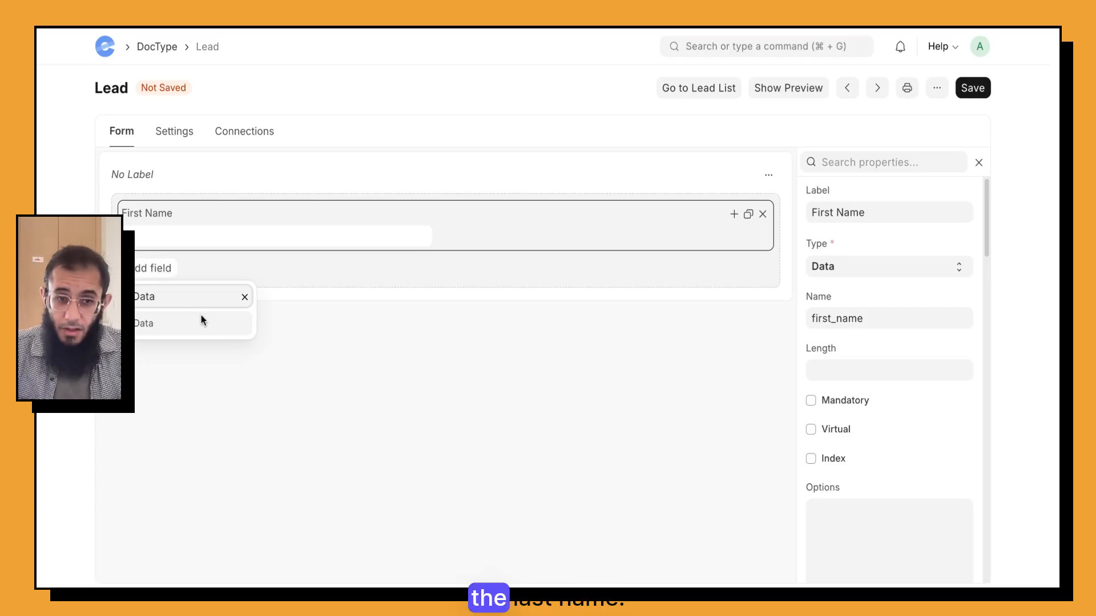
{"action": "left_click", "coordinate": [200, 317]}
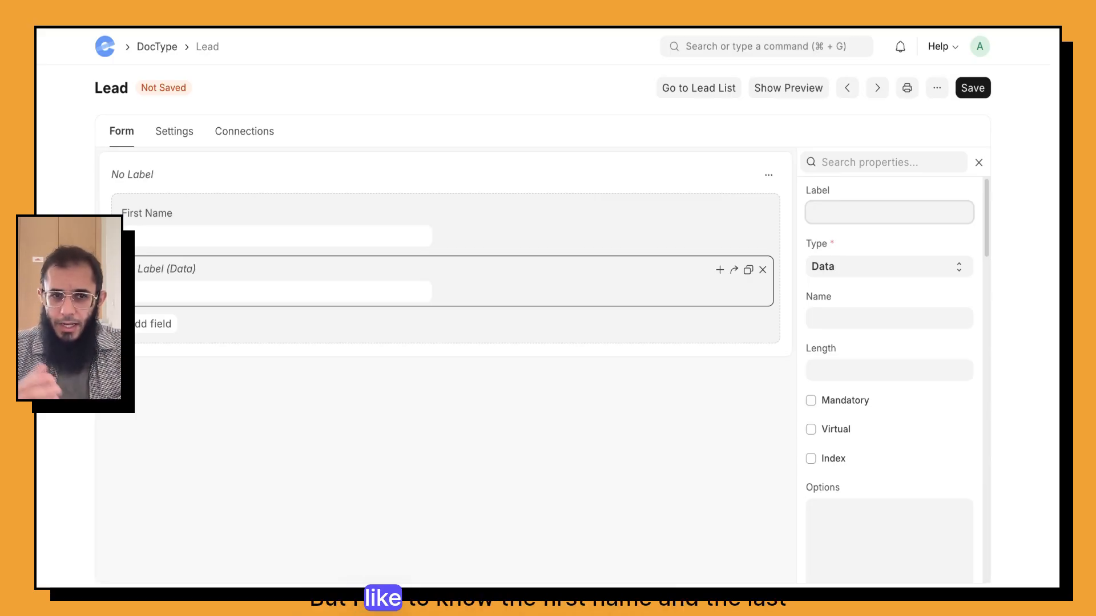
{"action": "type", "text": "Last Name"}
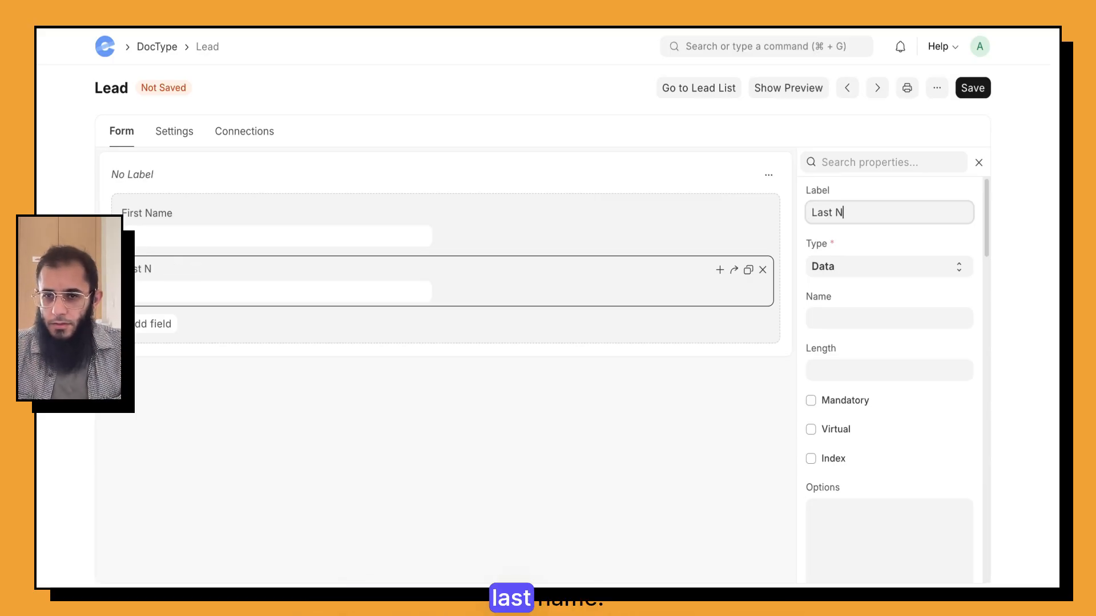
{"action": "key", "text": "Tab"}
{"action": "type", "text": "last-"}
{"action": "left_click", "coordinate": [149, 325]}
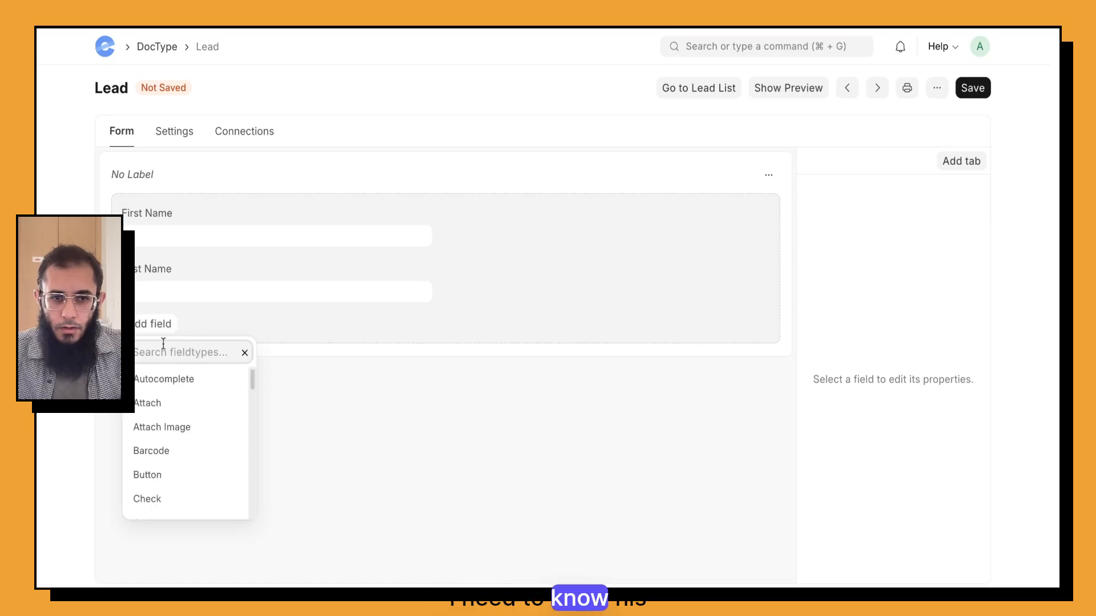
{"action": "type", "text": "data"}
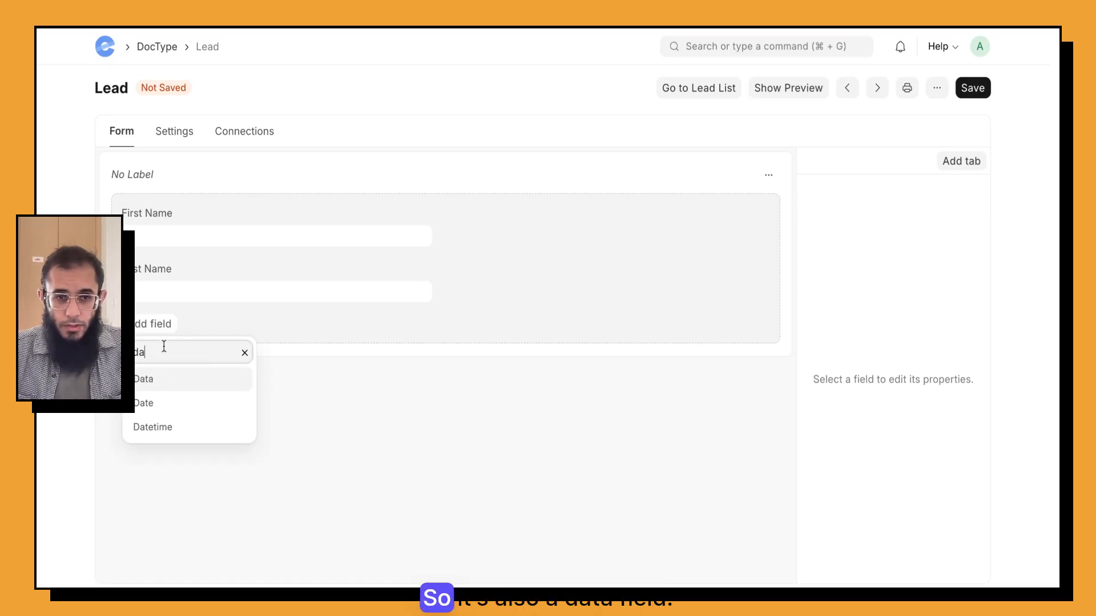
{"action": "left_click", "coordinate": [193, 379]}
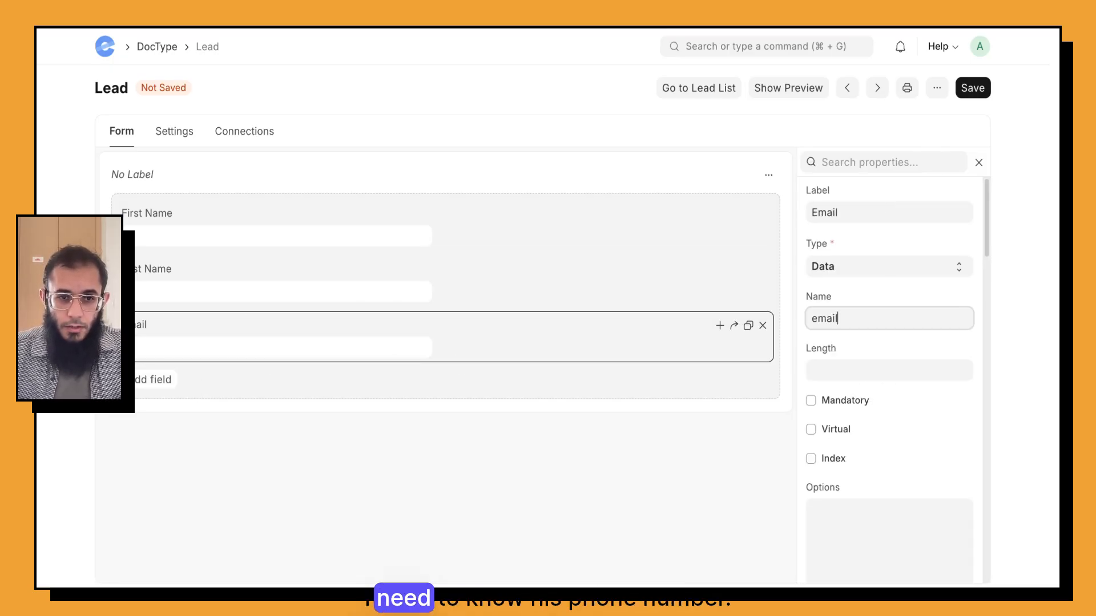
{"action": "left_click", "coordinate": [154, 379]}
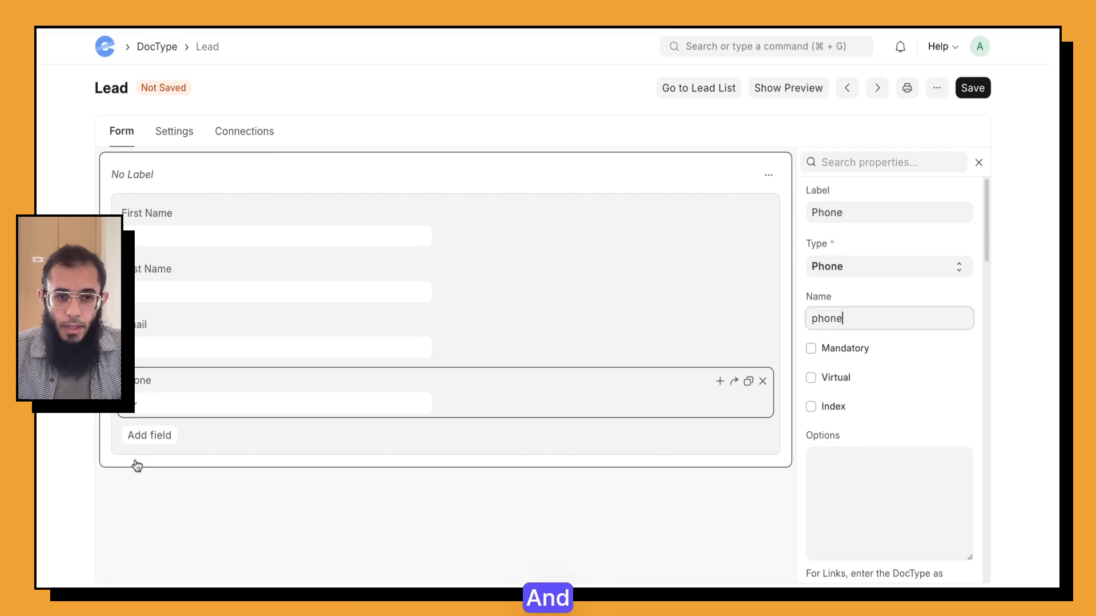
{"action": "left_click", "coordinate": [143, 437]}
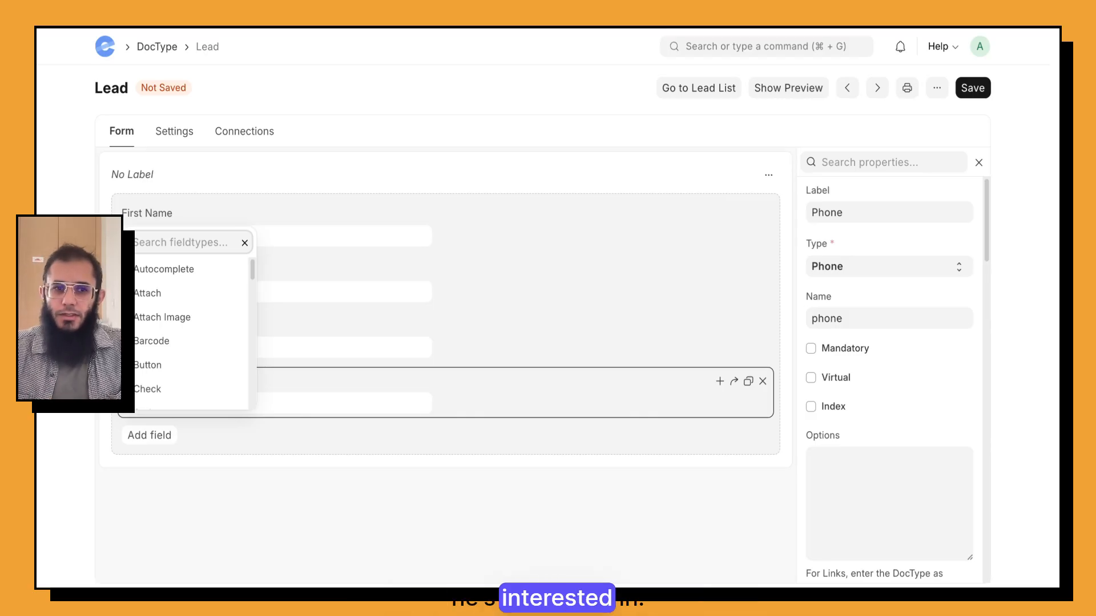
Step: Add a Select field labelled Interested In with internal name interested_in
{"action": "type", "text": "Sele"}
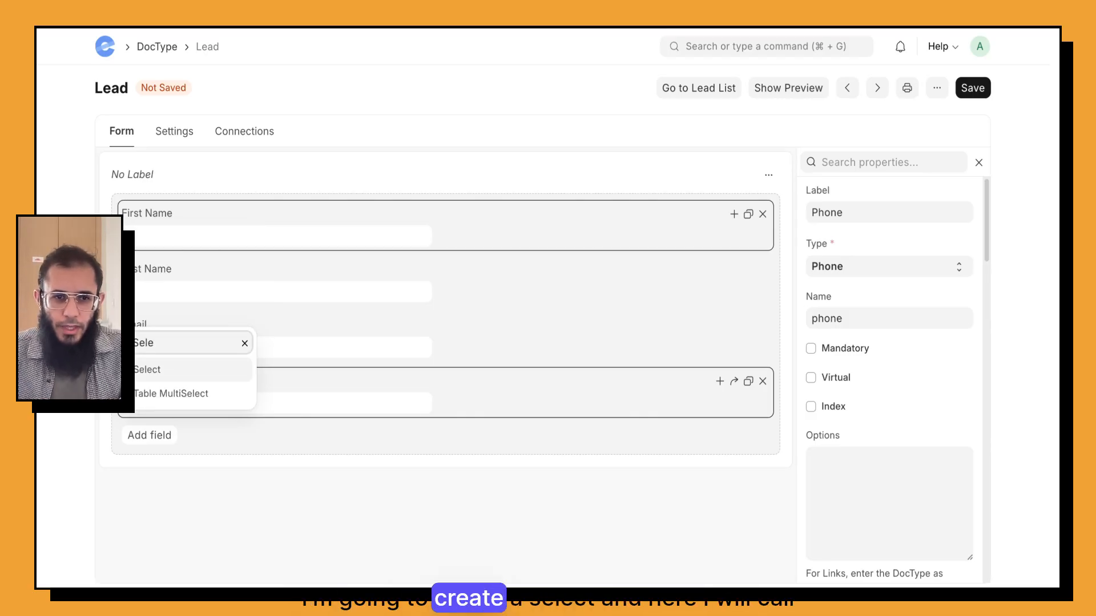
{"action": "key", "text": "Return"}
{"action": "left_click", "coordinate": [822, 212]}
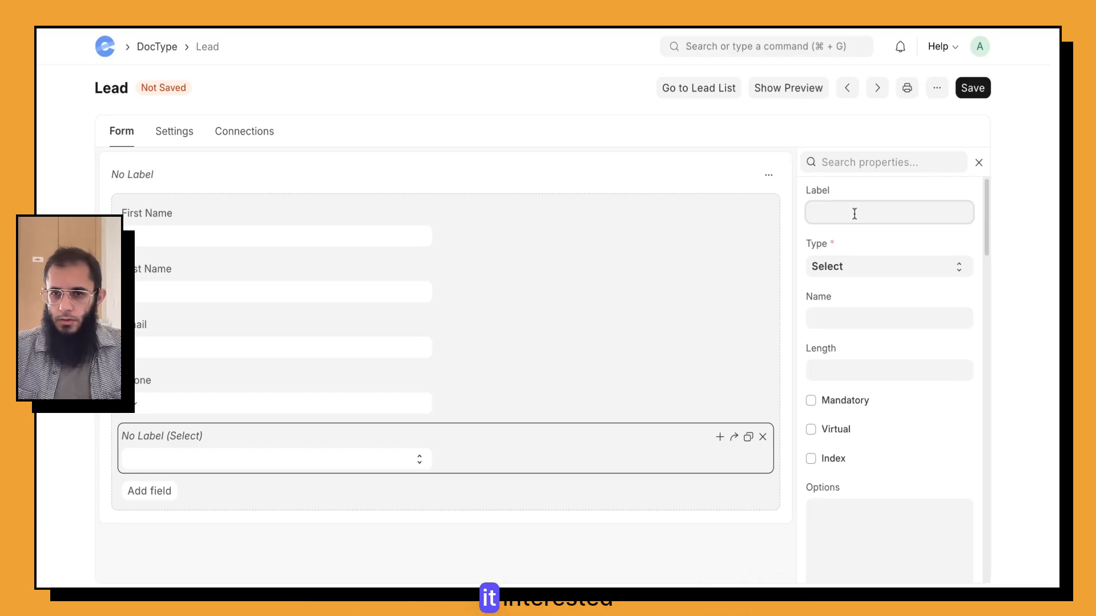
{"action": "type", "text": "Interested In"}
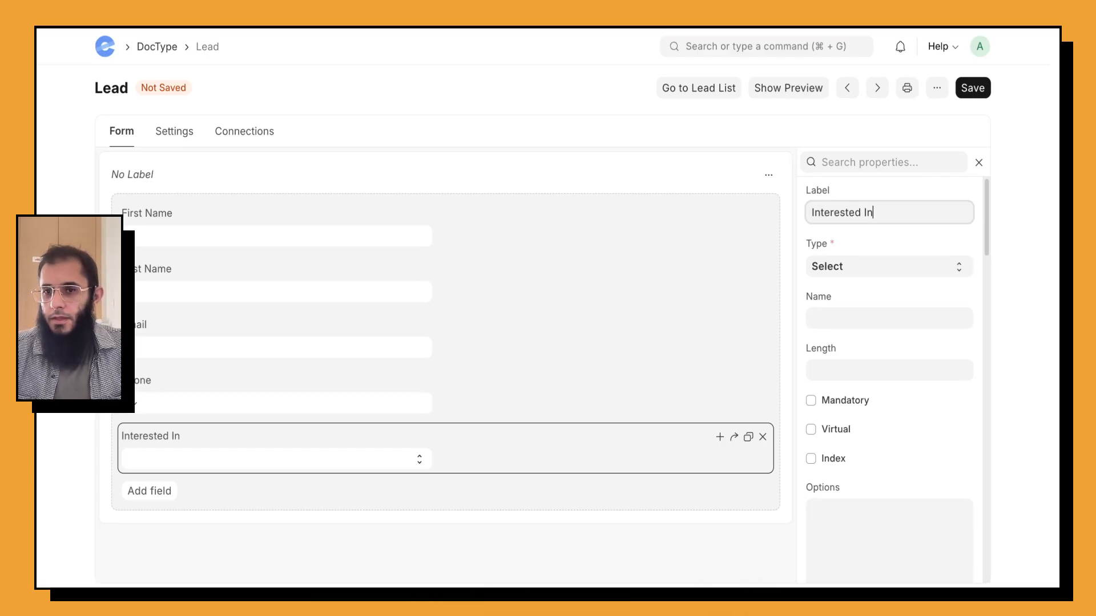
{"action": "left_click", "coordinate": [834, 318]}
{"action": "type", "text": "interested_in"}
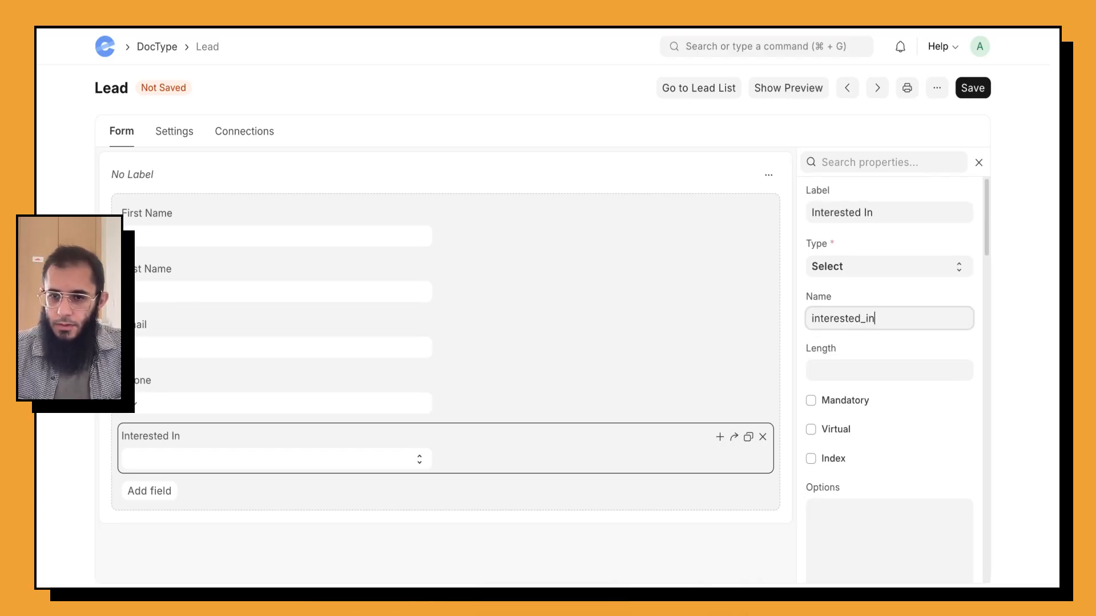
{"action": "left_click", "coordinate": [816, 511]}
{"action": "scroll", "coordinate": [873, 494], "scroll_direction": "down", "scroll_amount": 1}
{"action": "scroll", "coordinate": [872, 494], "scroll_direction": "down", "scroll_amount": 3}
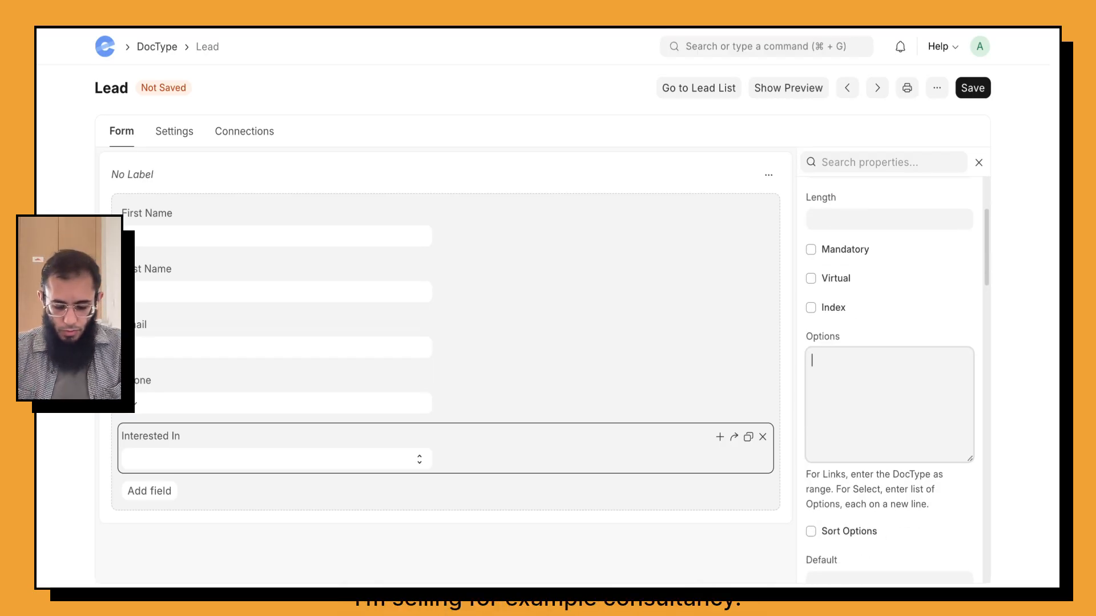
Step: Give Interested In the options Consultancy, Development, Logistics, Other Service and save the DocType
{"action": "type", "text": "Consultancy"}
{"action": "key", "text": "Return"}
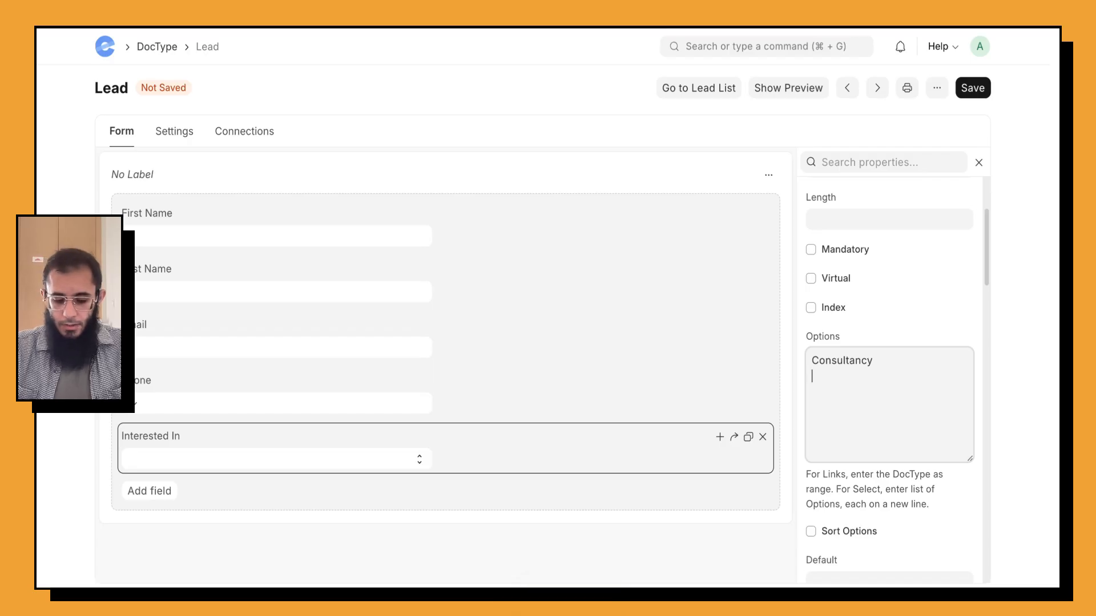
{"action": "type", "text": "Development "}
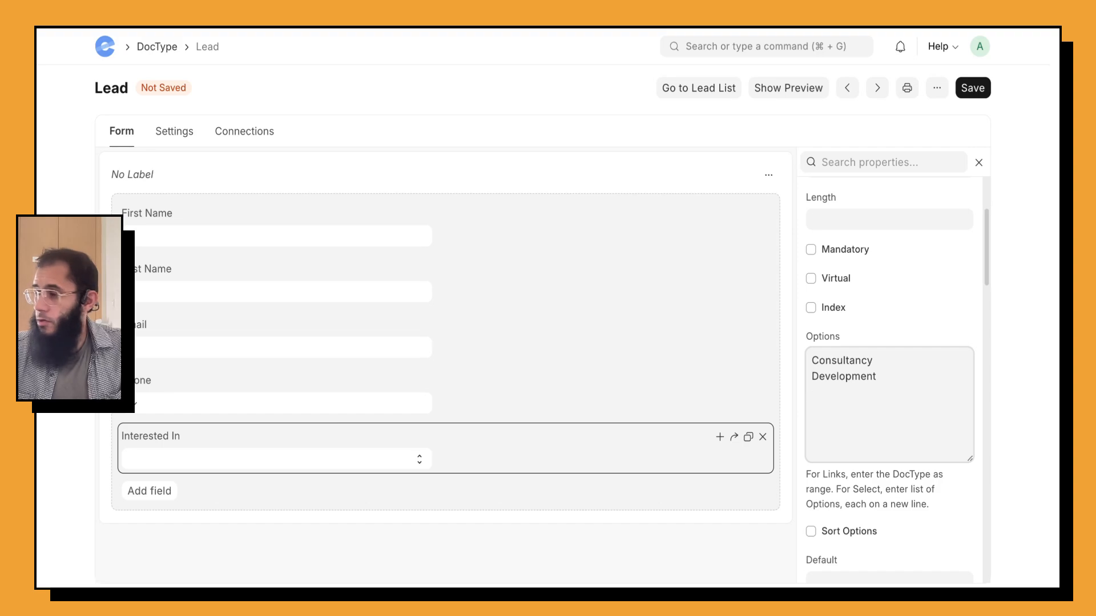
{"action": "type", "text": "Logistics "}
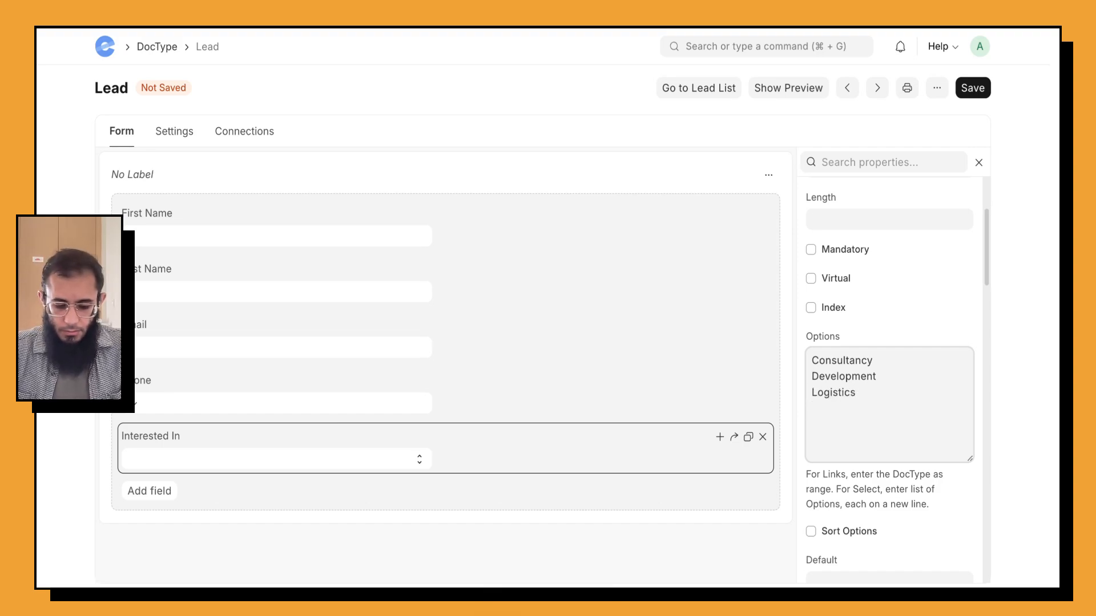
{"action": "type", "text": "Other Services"}
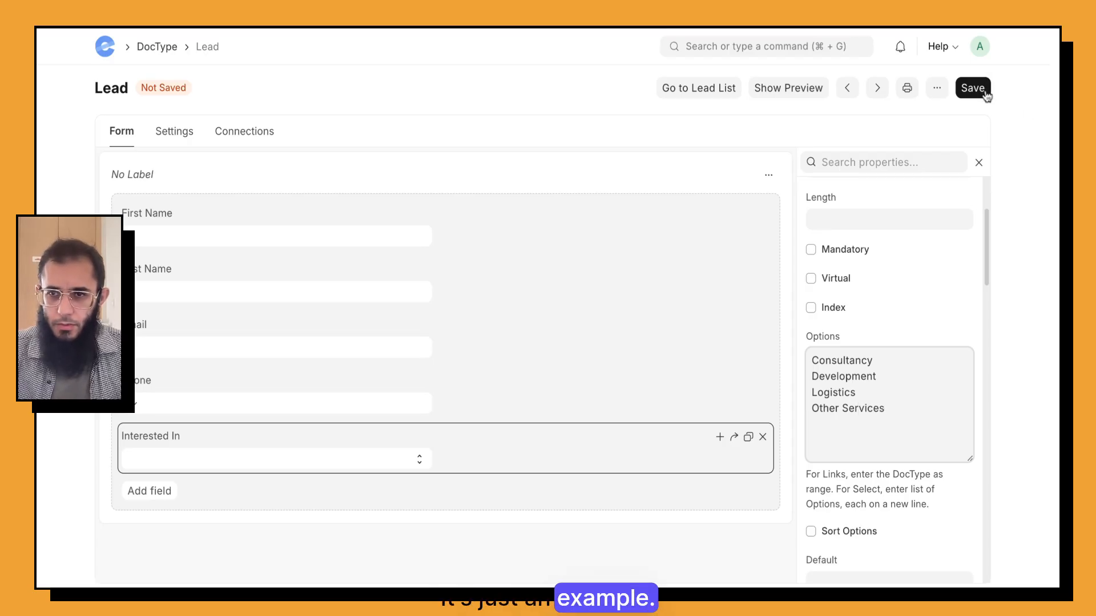
{"action": "left_click", "coordinate": [988, 89]}
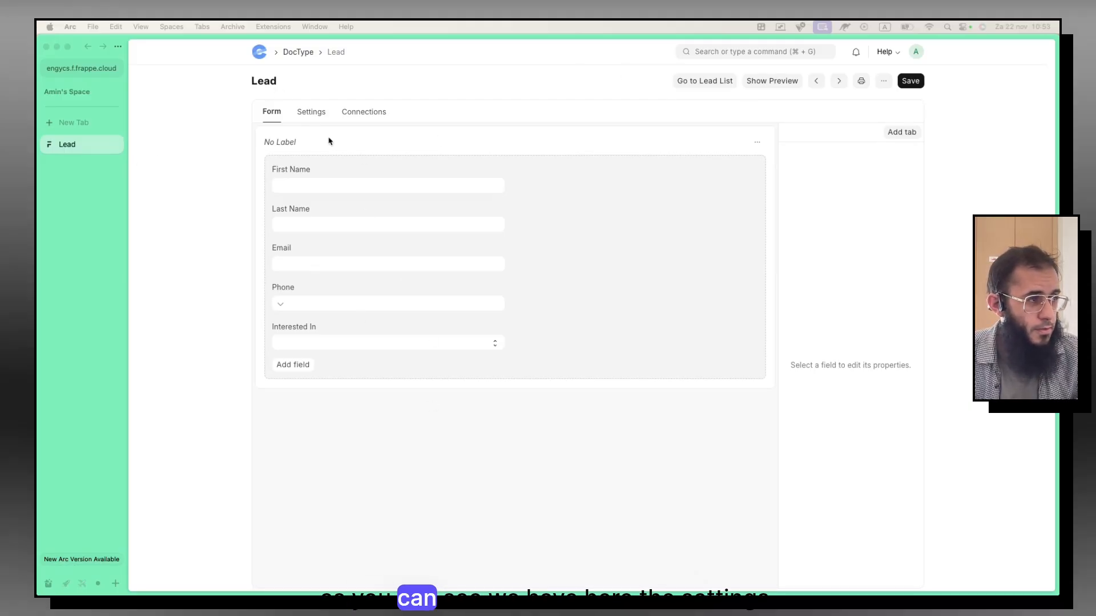
Step: Confirm the Settings naming rule field:first_name, save the DocType, and go to the Lead list
{"action": "left_click", "coordinate": [320, 117]}
{"action": "scroll", "coordinate": [319, 422], "scroll_direction": "down", "scroll_amount": 3}
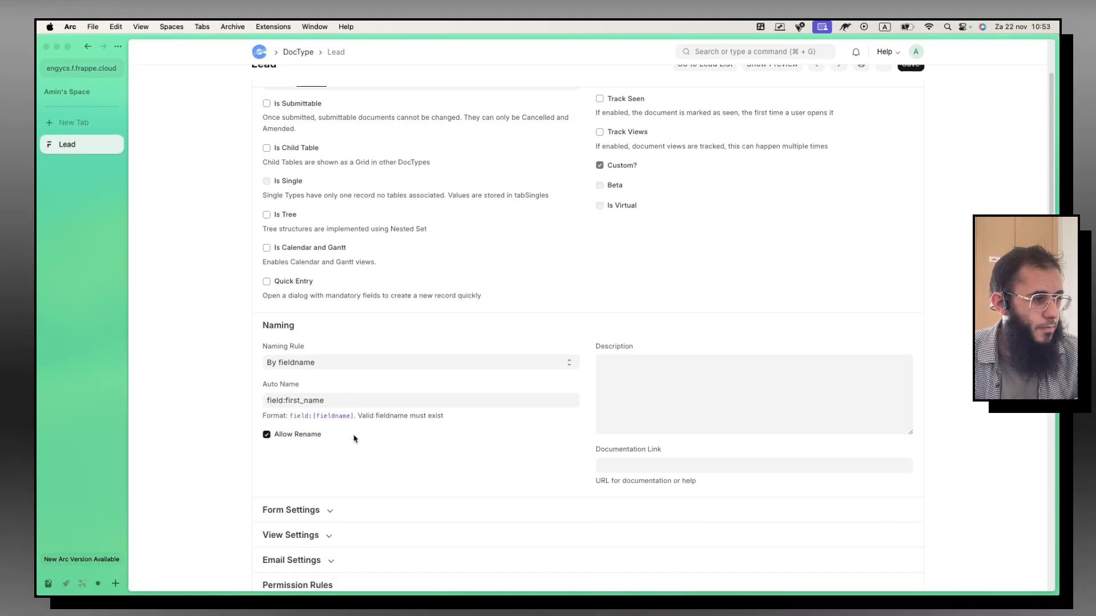
{"action": "left_click", "coordinate": [286, 385]}
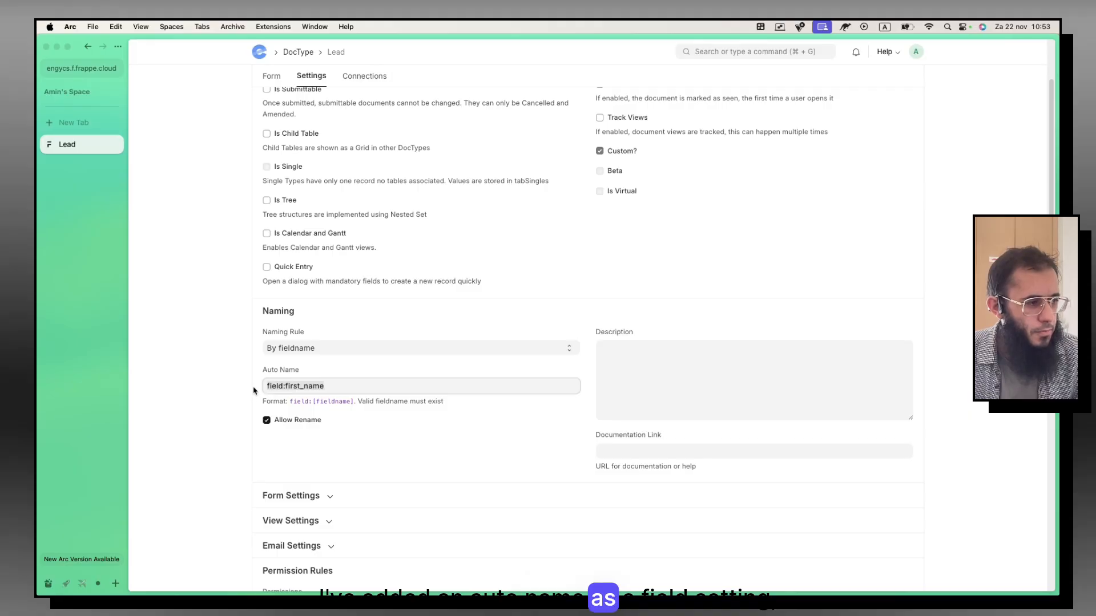
{"action": "scroll", "coordinate": [643, 217], "scroll_direction": "up", "scroll_amount": 3}
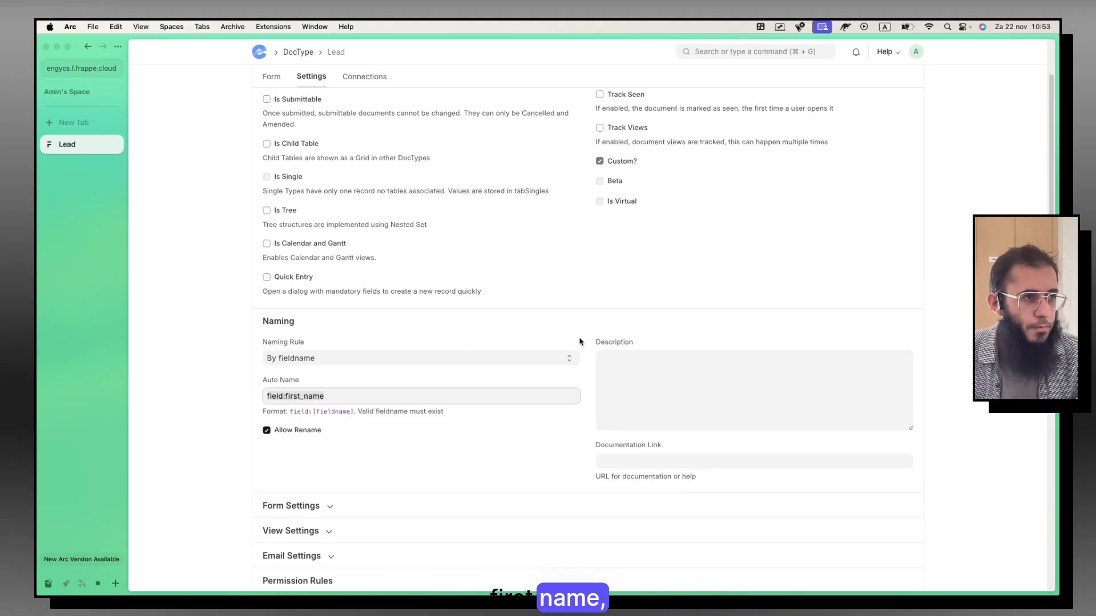
{"action": "left_click", "coordinate": [911, 82]}
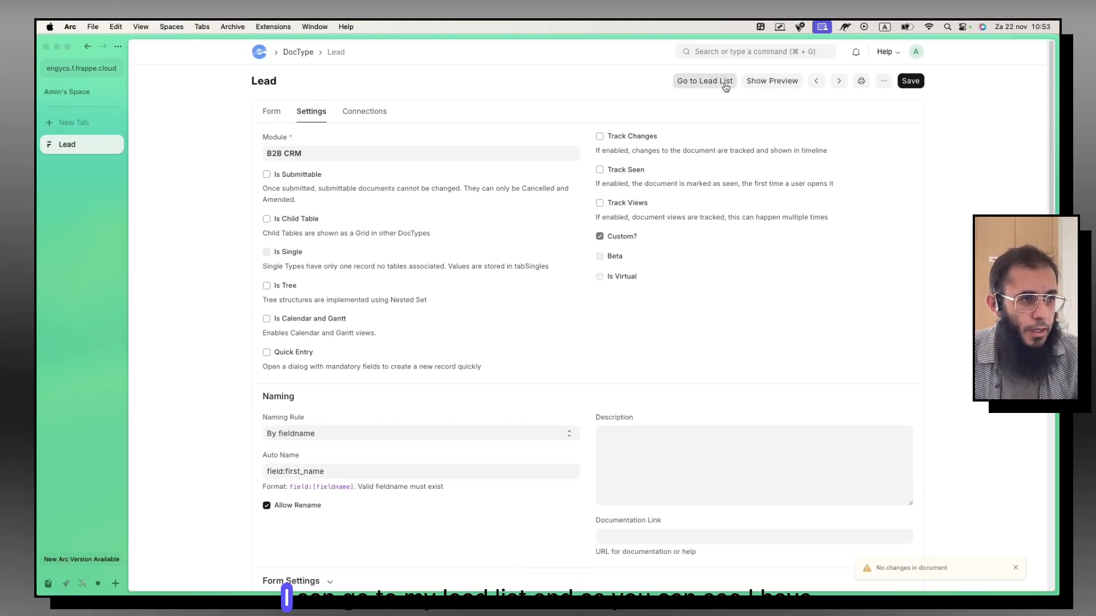
{"action": "left_click", "coordinate": [693, 84]}
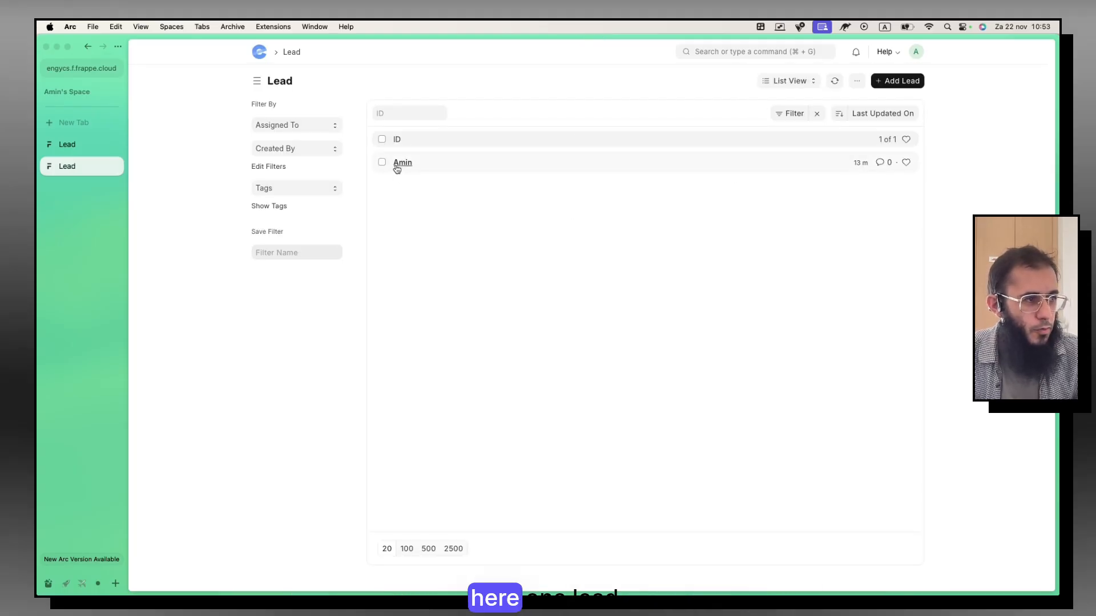
Step: Start a new lead and fill in the lead's last name and e-mail address
{"action": "left_click", "coordinate": [888, 80]}
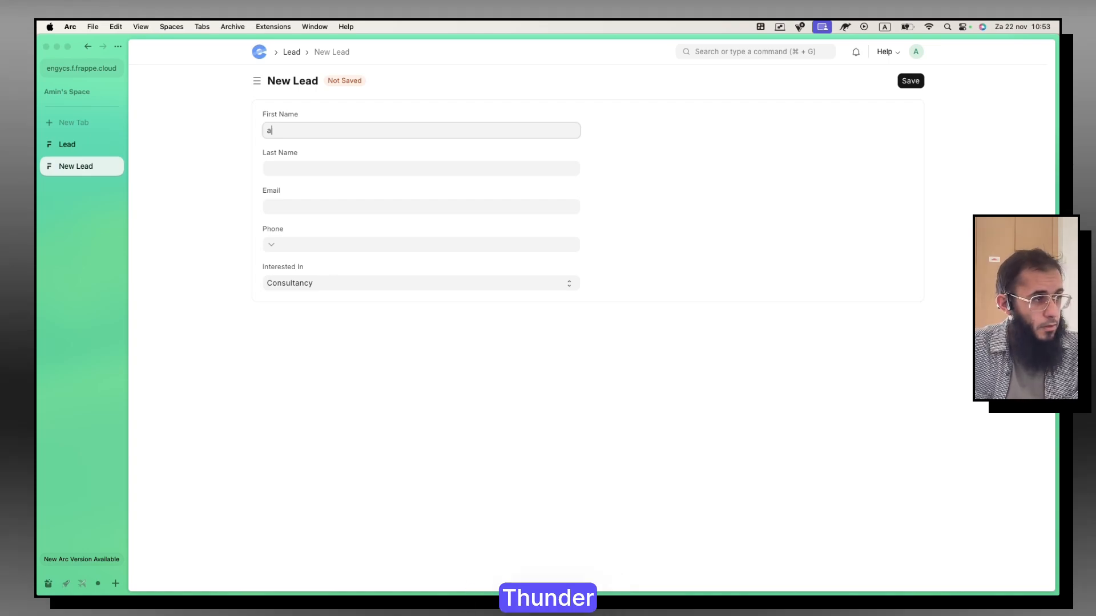
{"action": "key", "text": "Tab"}
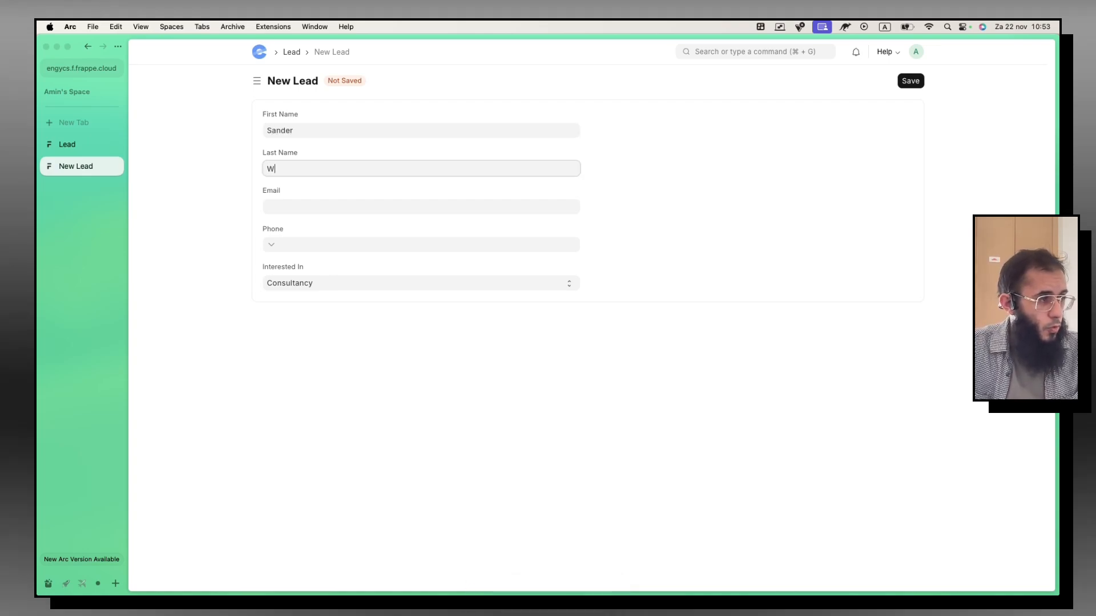
{"action": "key", "text": "Tab"}
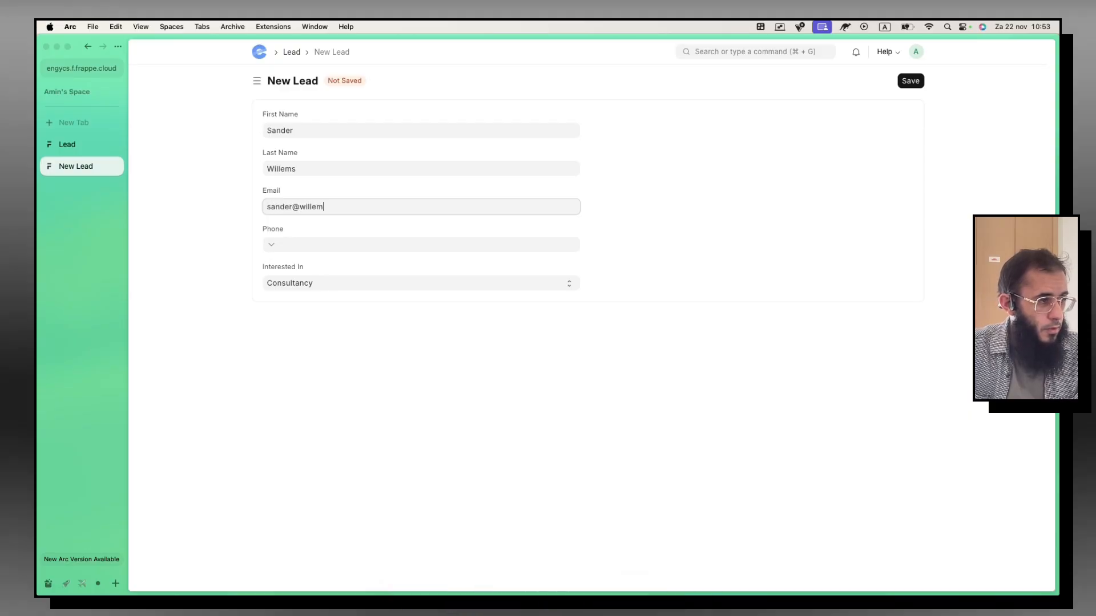
{"action": "key", "text": "Tab"}
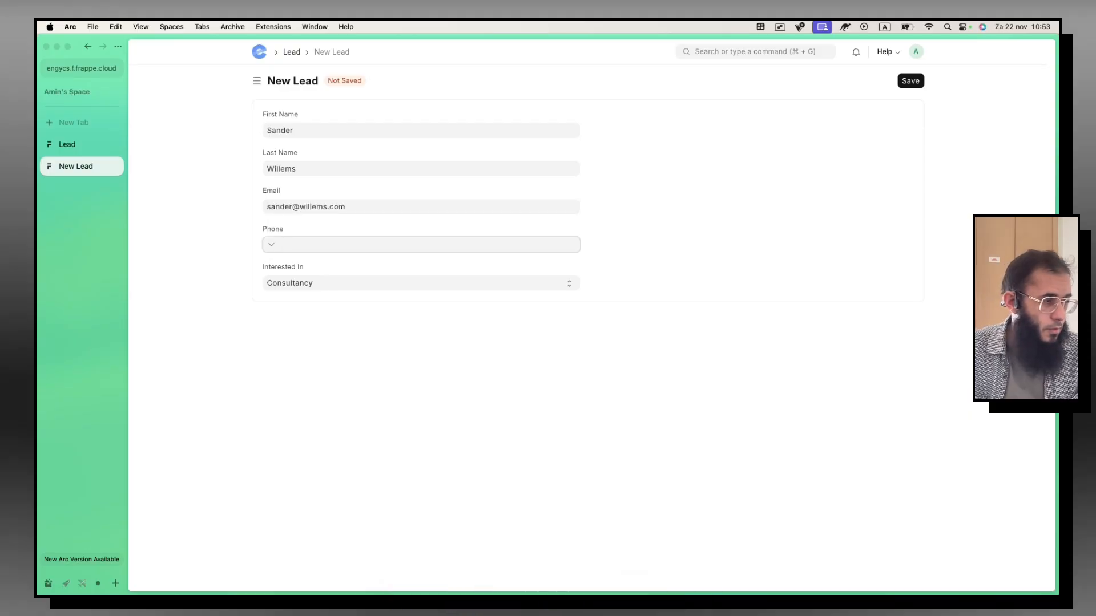
Step: Set the phone country code to Netherlands (+31), choose Logistics for Interested In, and save
{"action": "left_click", "coordinate": [271, 245]}
{"action": "type", "text": "net"}
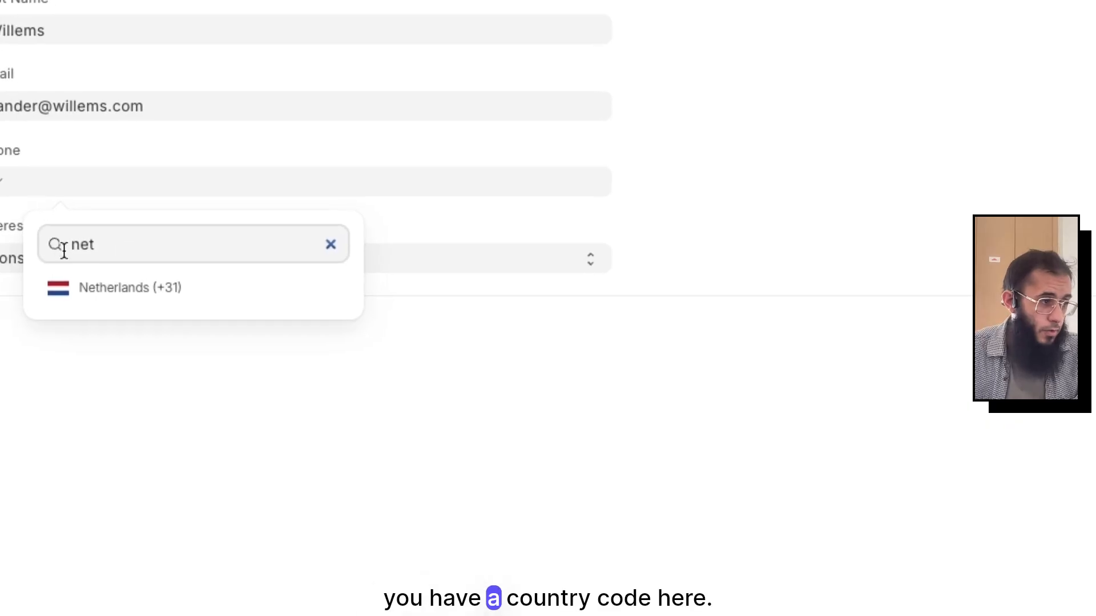
{"action": "left_click", "coordinate": [193, 289]}
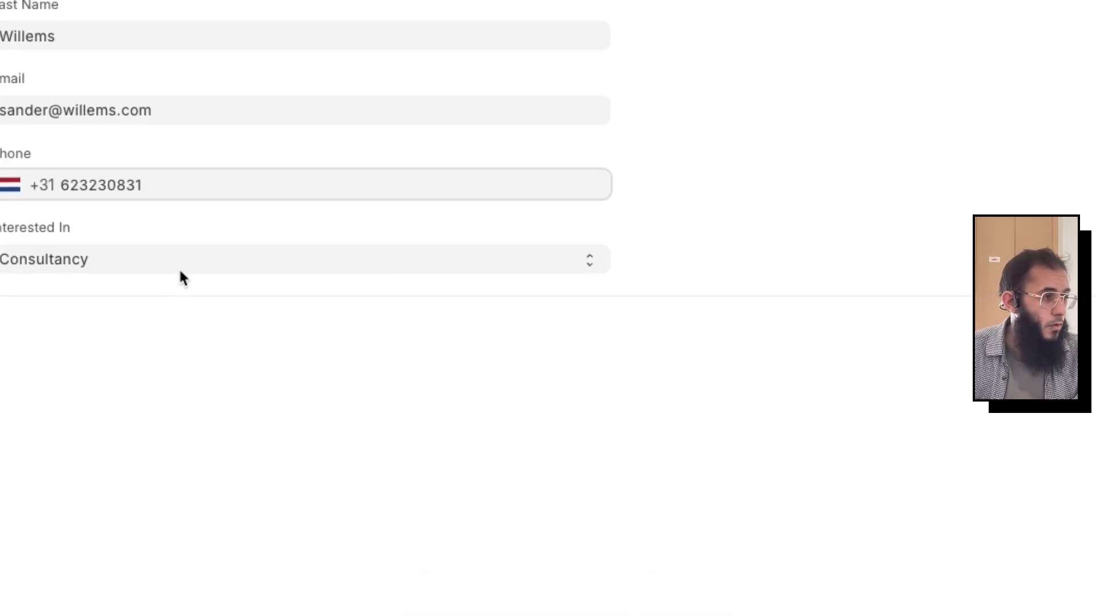
{"action": "left_click", "coordinate": [137, 263]}
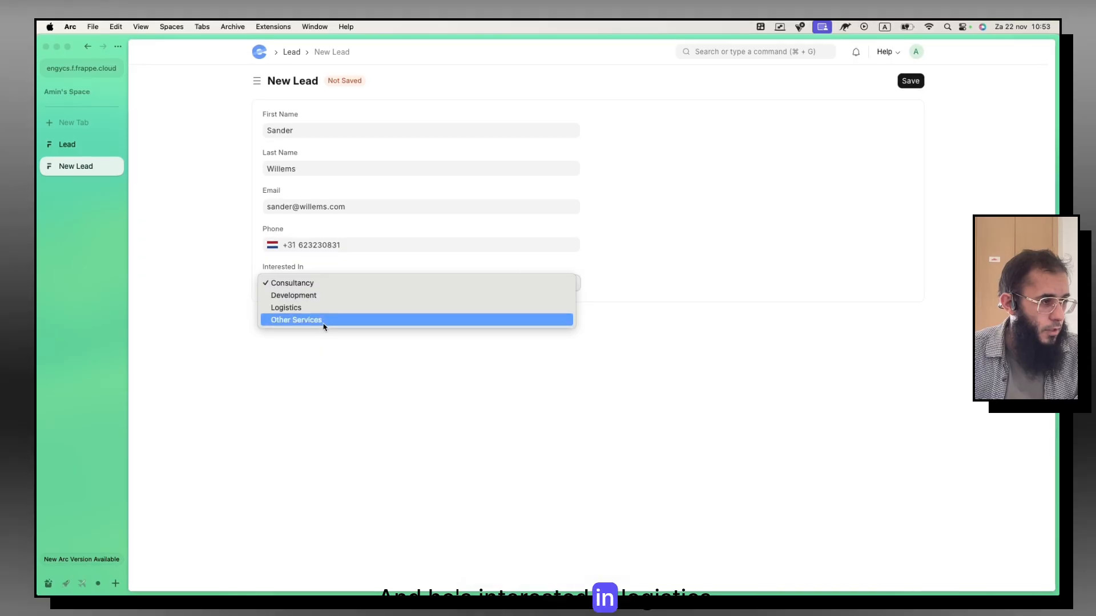
{"action": "left_click", "coordinate": [317, 307]}
{"action": "left_click", "coordinate": [912, 82]}
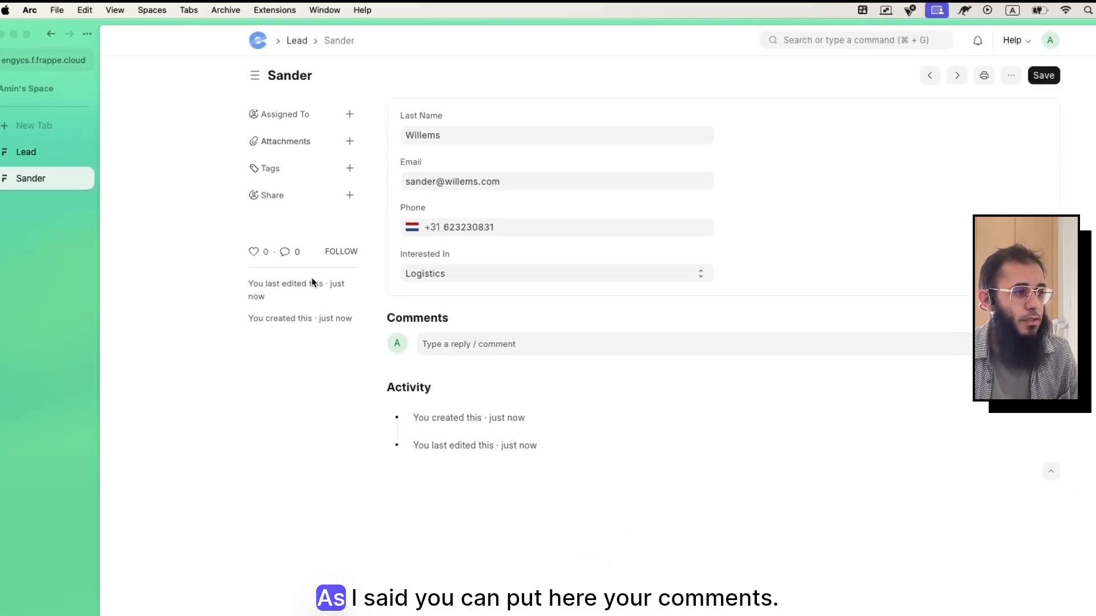
Step: Post a comment on the lead saying they want to visit the office next week
{"action": "left_click", "coordinate": [463, 305]}
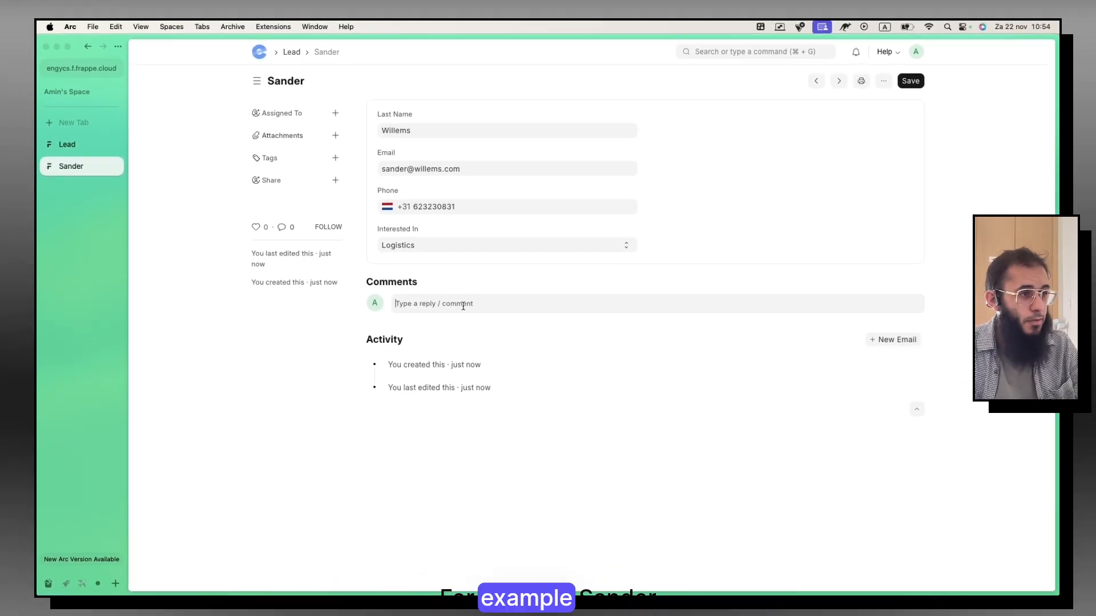
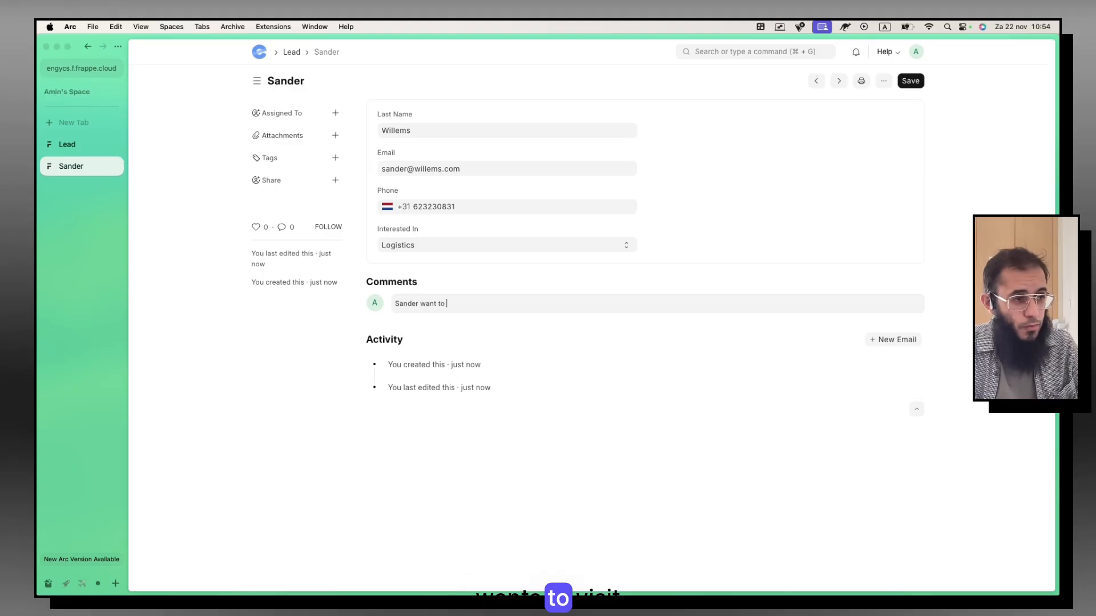
{"action": "type", "text": " visit our office next week"}
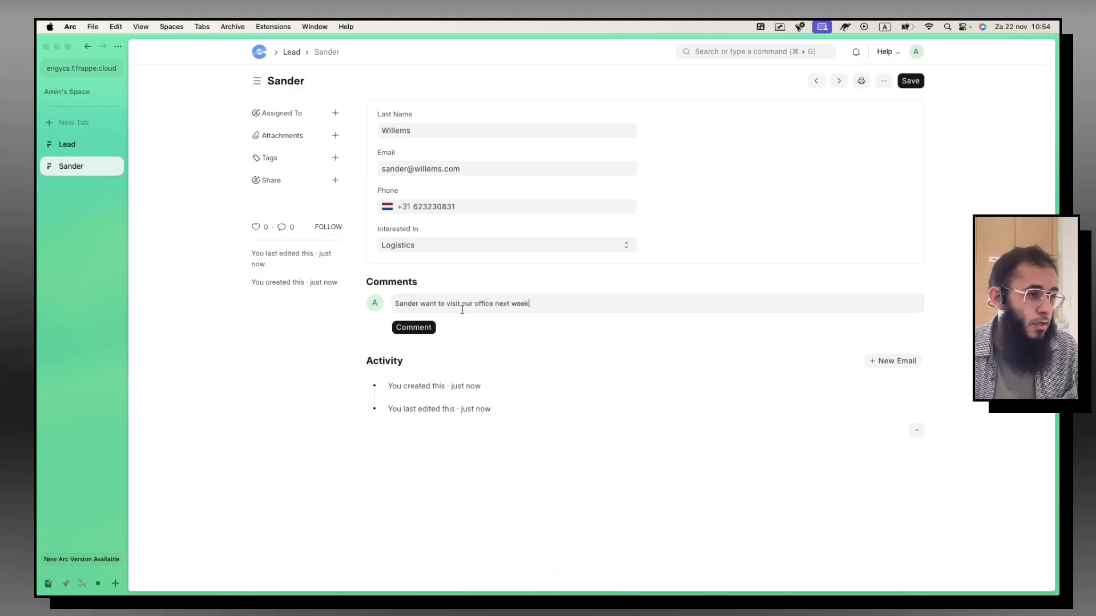
{"action": "left_click", "coordinate": [413, 328]}
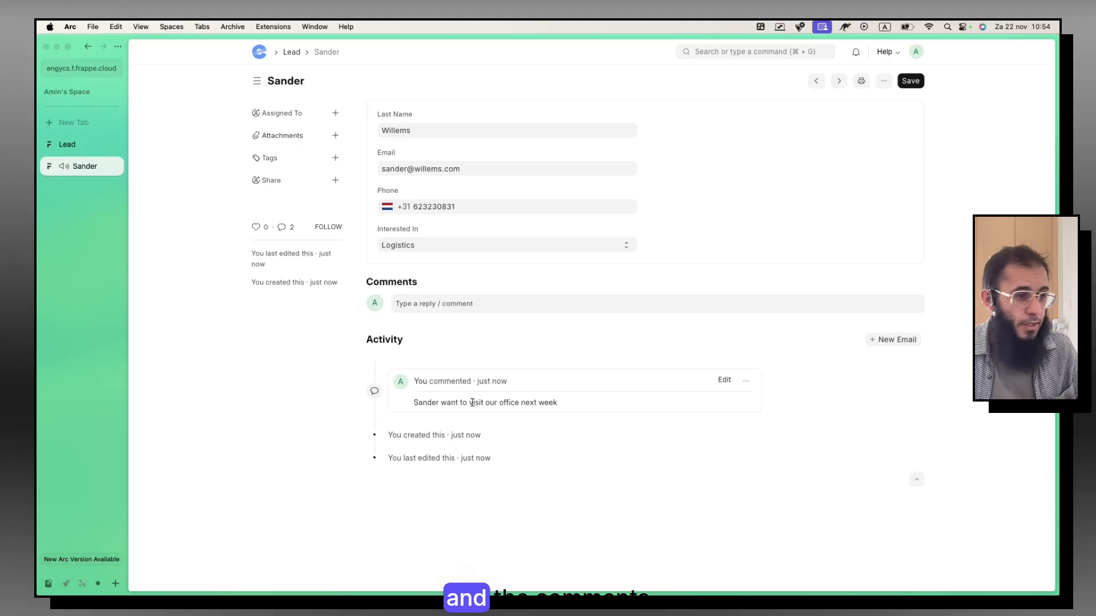
Step: Discard a new email draft and return to the Lead list via the breadcrumb
{"action": "left_click", "coordinate": [896, 341]}
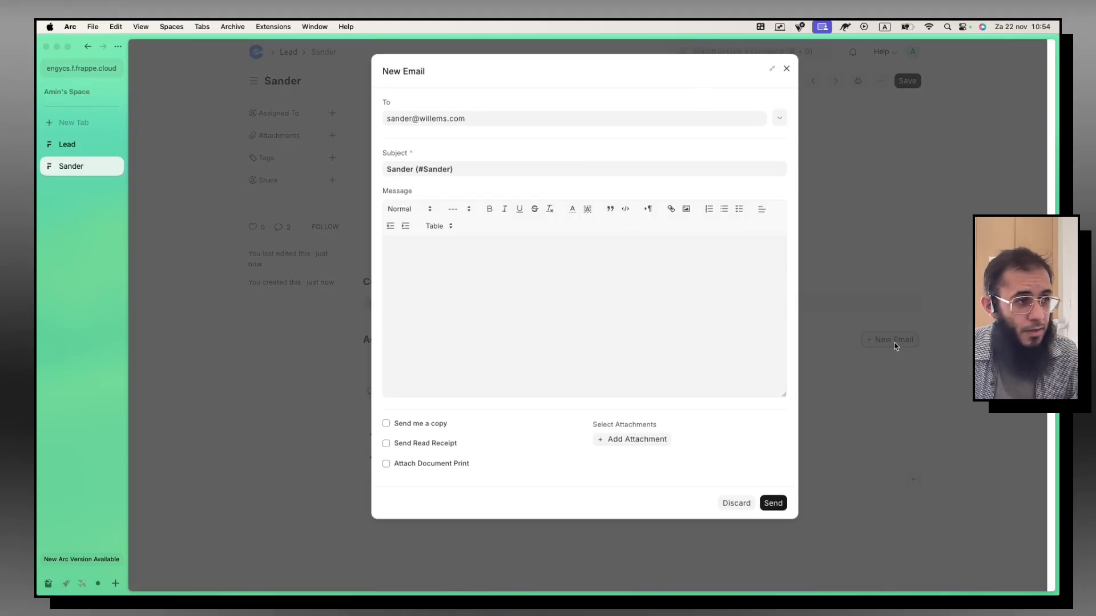
{"action": "left_click", "coordinate": [466, 287]}
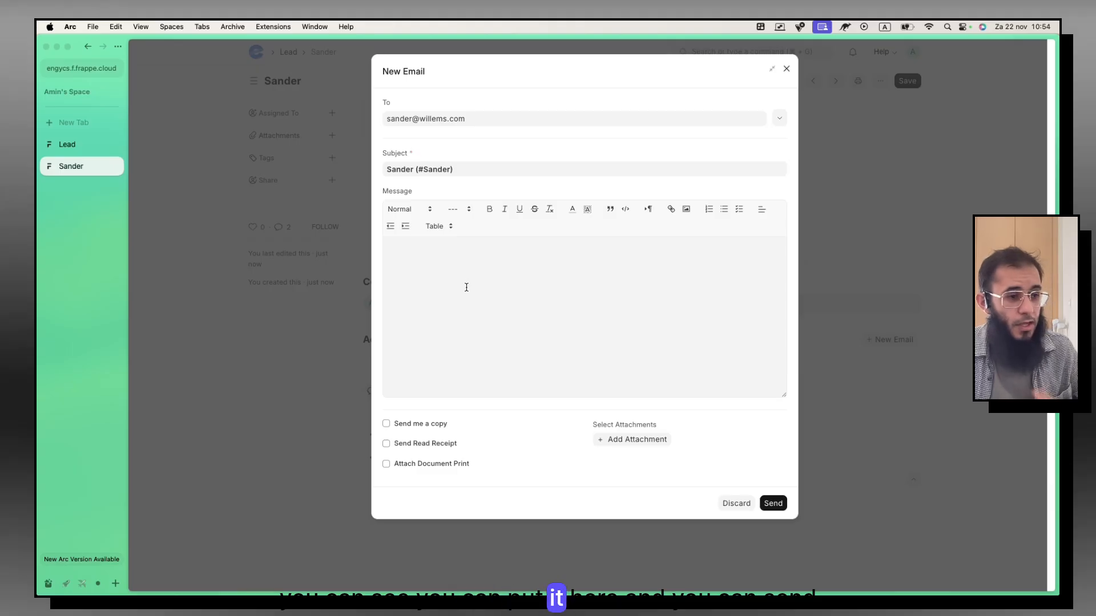
{"action": "left_click", "coordinate": [734, 503]}
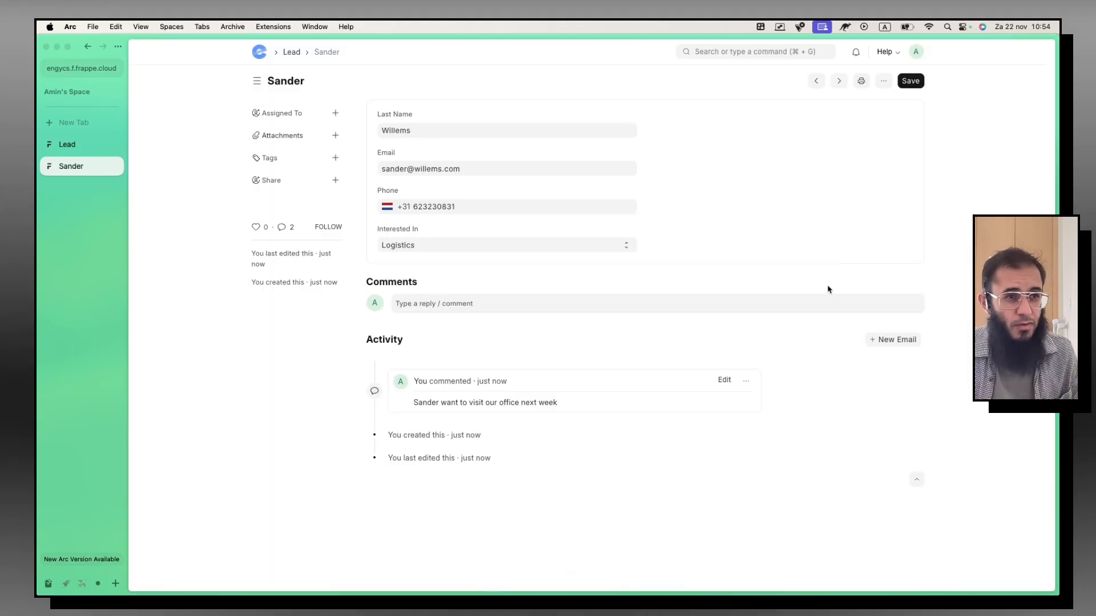
{"action": "left_click", "coordinate": [291, 53]}
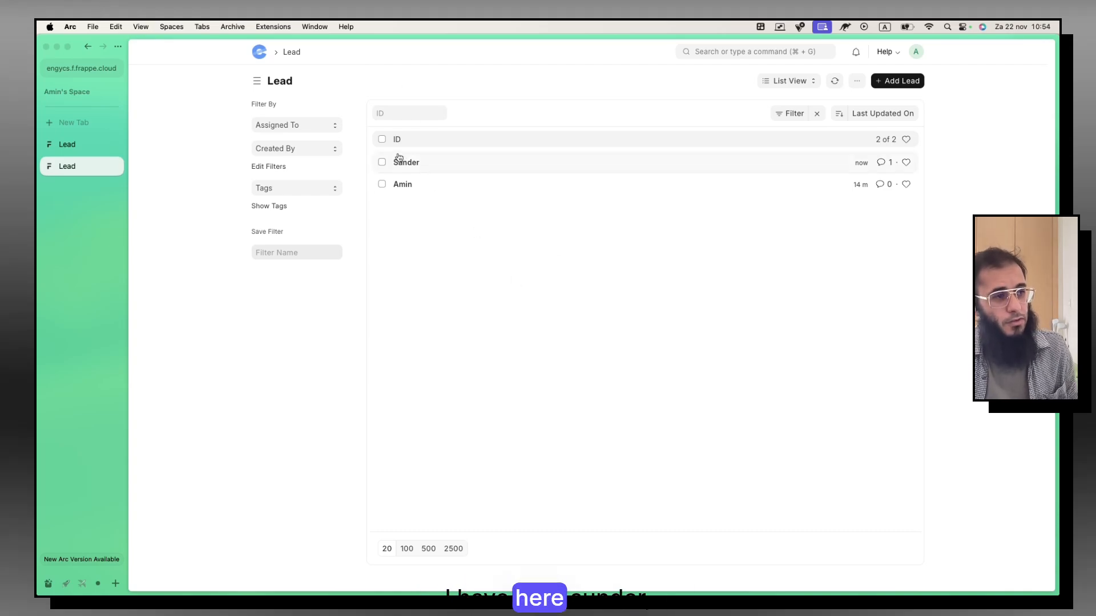
Step: Open the List View dropdown of view options and close it without switching views
{"action": "left_click", "coordinate": [806, 84]}
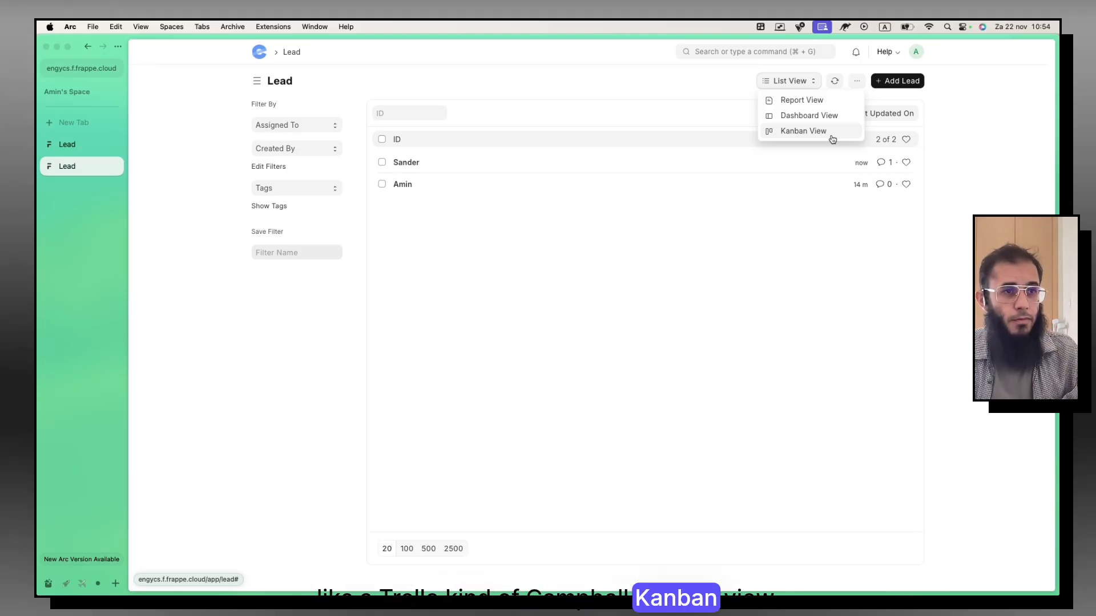
{"action": "left_click", "coordinate": [822, 281]}
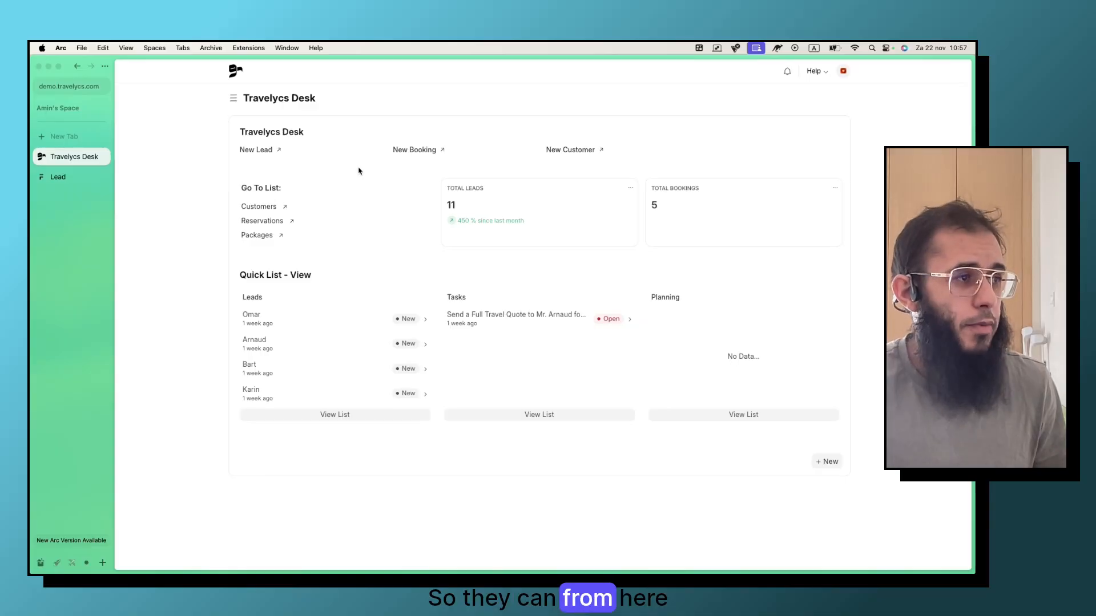
{"action": "left_click", "coordinate": [336, 415]}
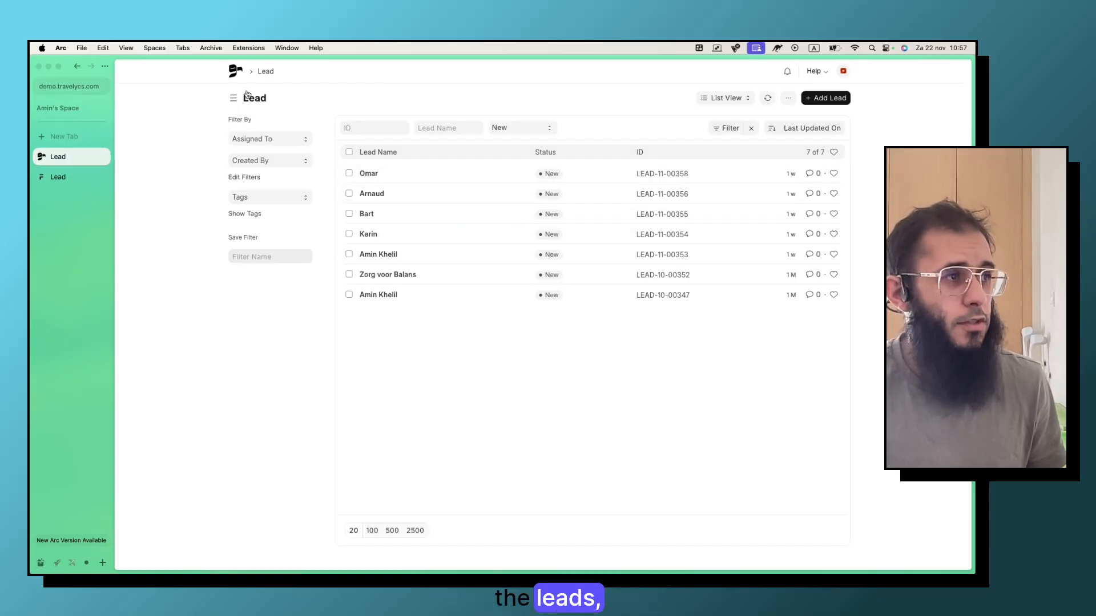
{"action": "left_click", "coordinate": [234, 76]}
{"action": "left_click", "coordinate": [265, 207]}
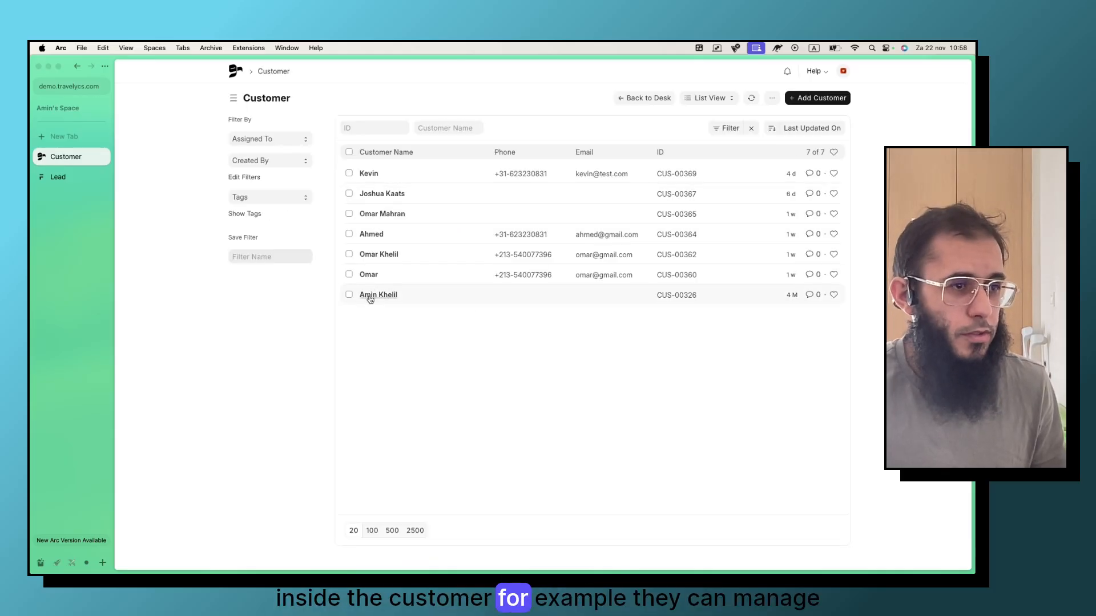
{"action": "left_click", "coordinate": [371, 278]}
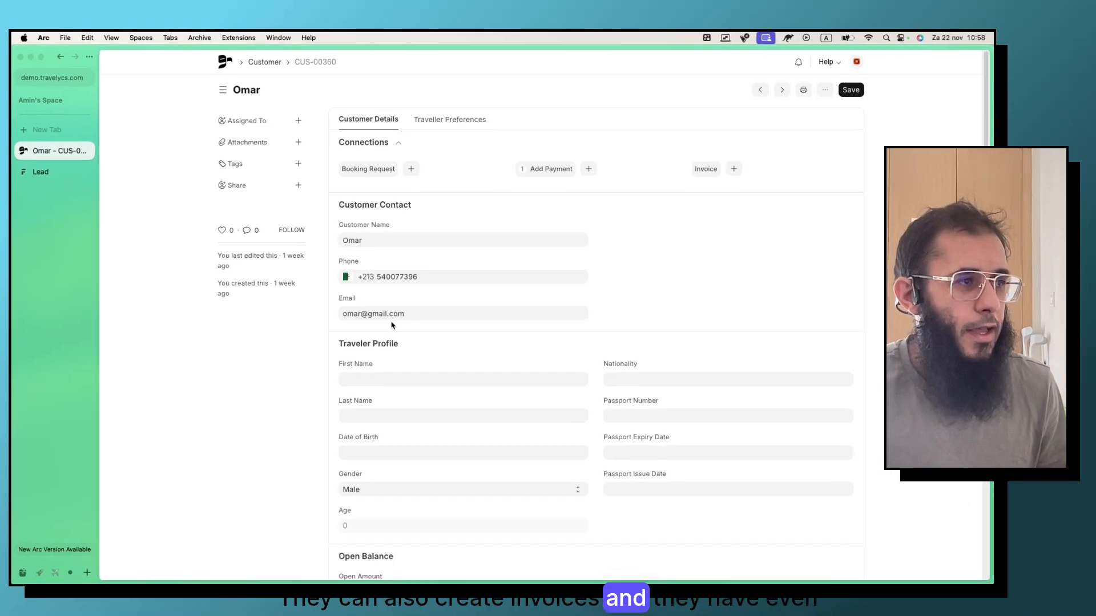
{"action": "left_click", "coordinate": [455, 126]}
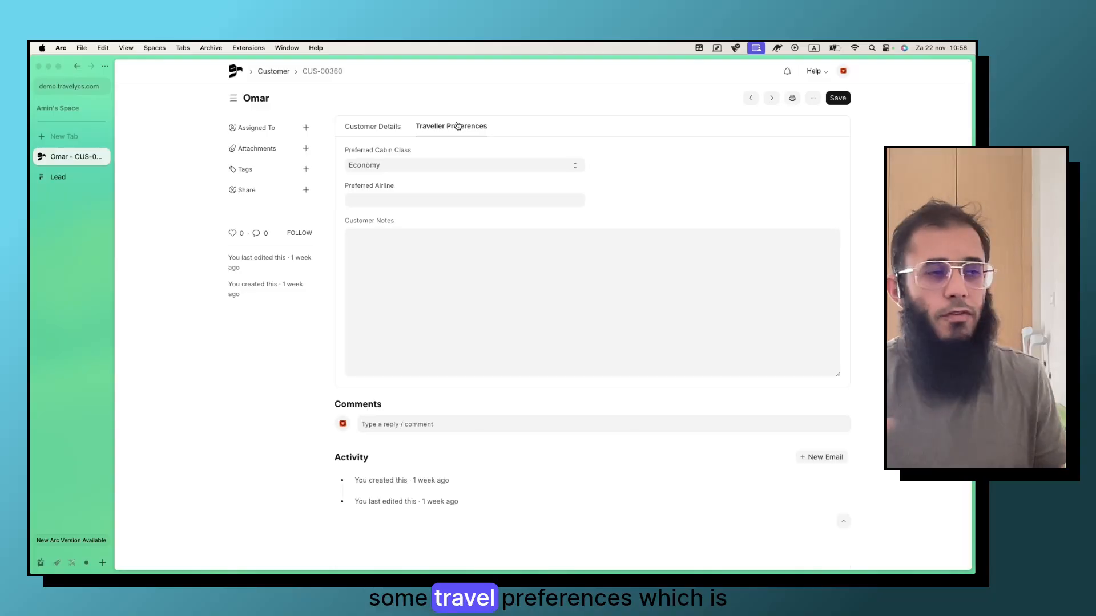
{"action": "left_click", "coordinate": [457, 270]}
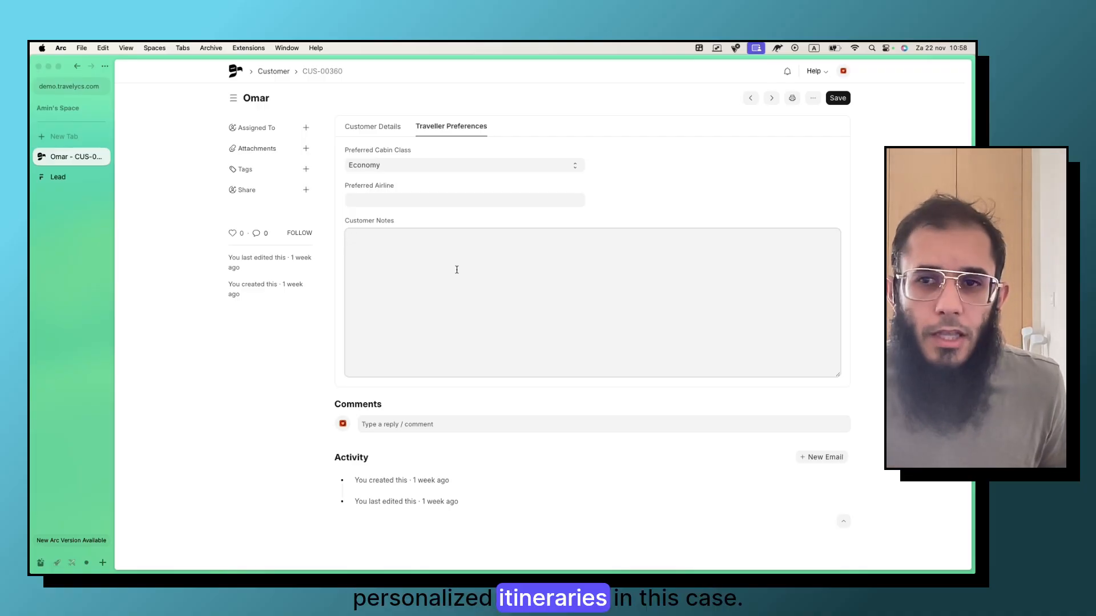
{"action": "left_click", "coordinate": [353, 125]}
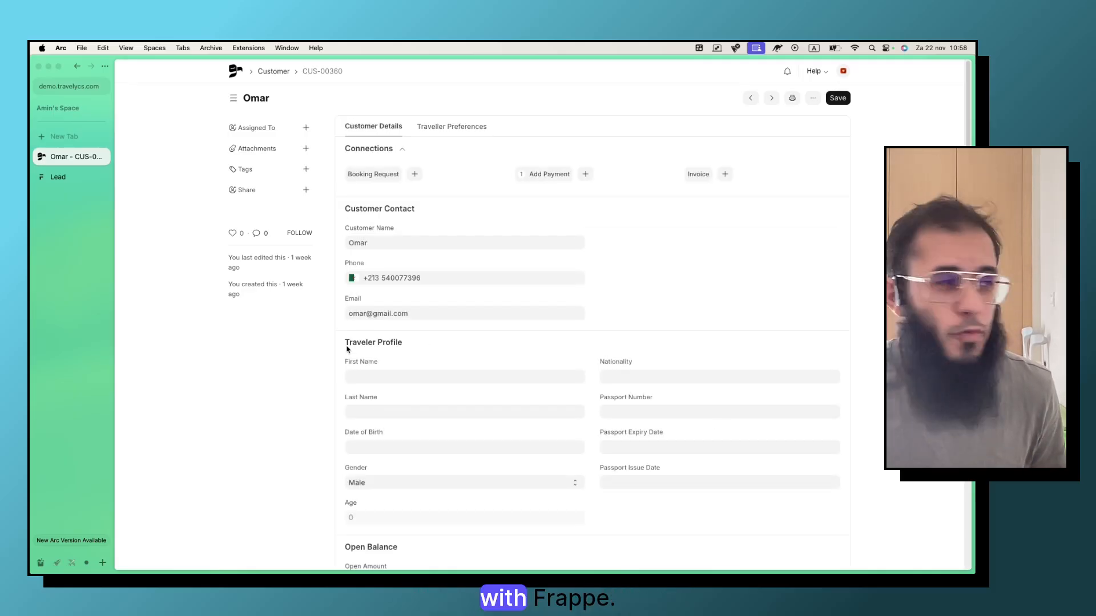
{"action": "left_click", "coordinate": [235, 73]}
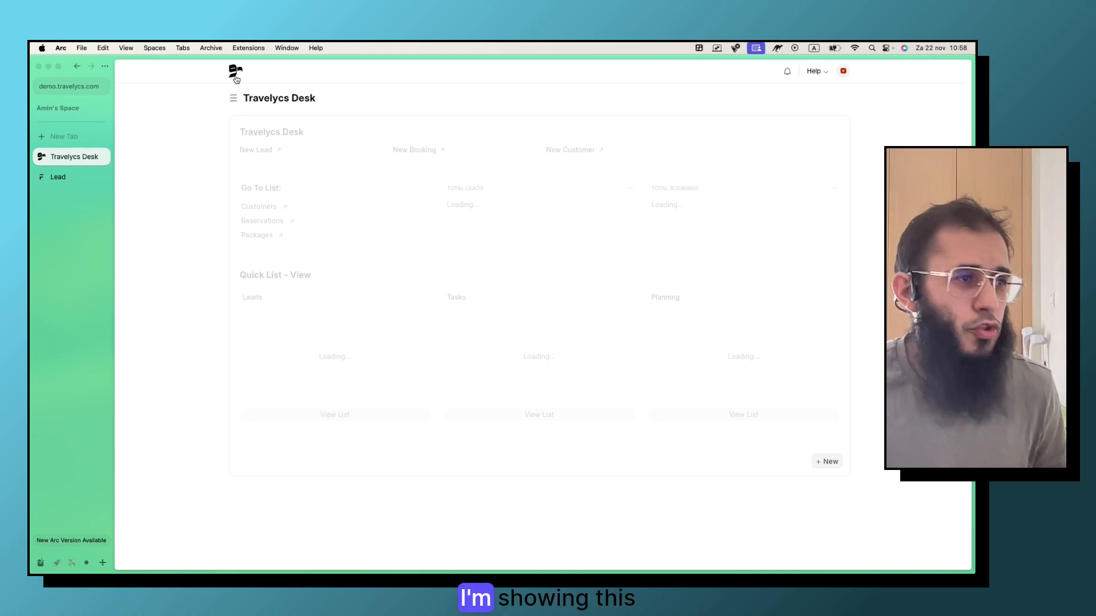